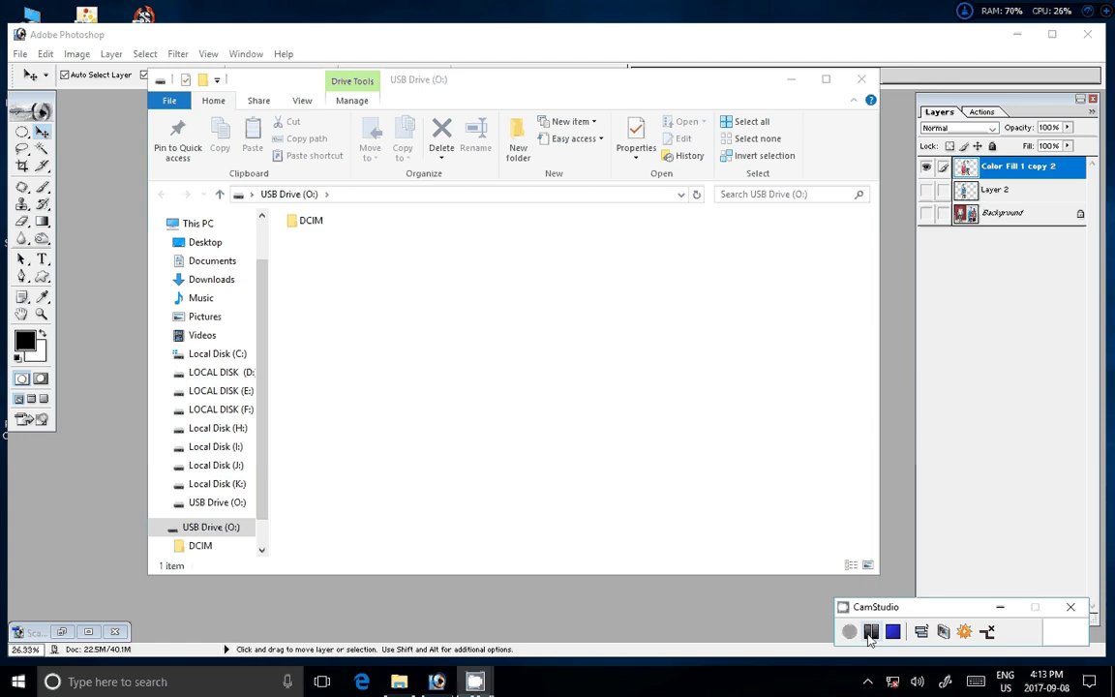
Open DSC_0111.JPG from the USB drive's DCIM/100ND40X folder in Photoshop
double_click(301, 221)
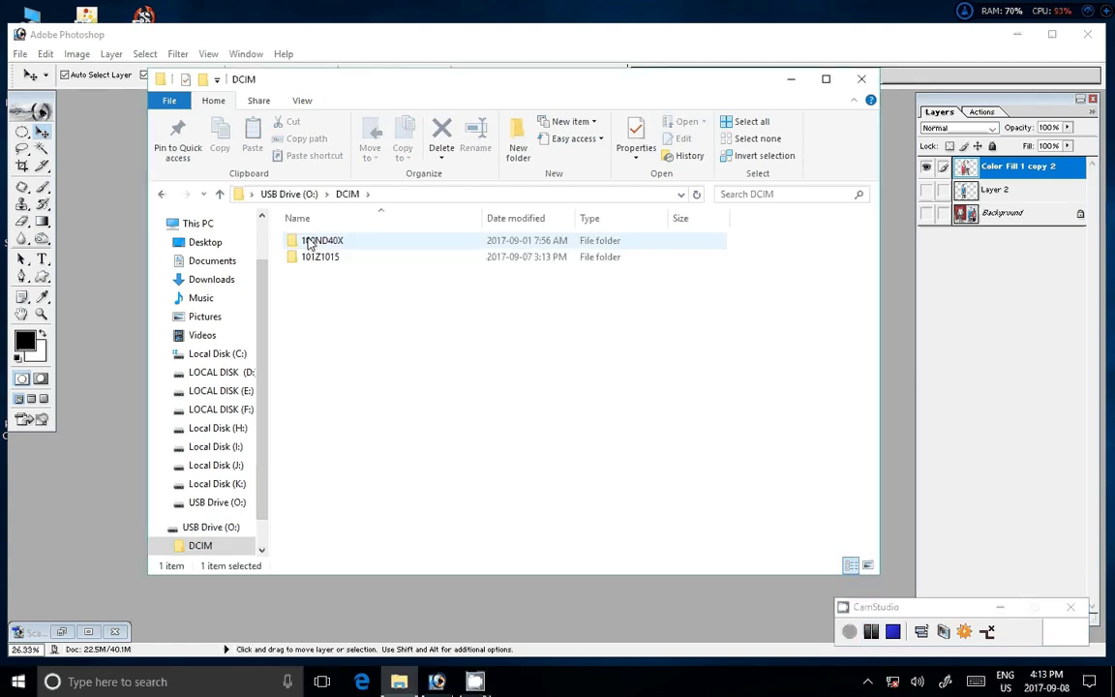
double_click(309, 244)
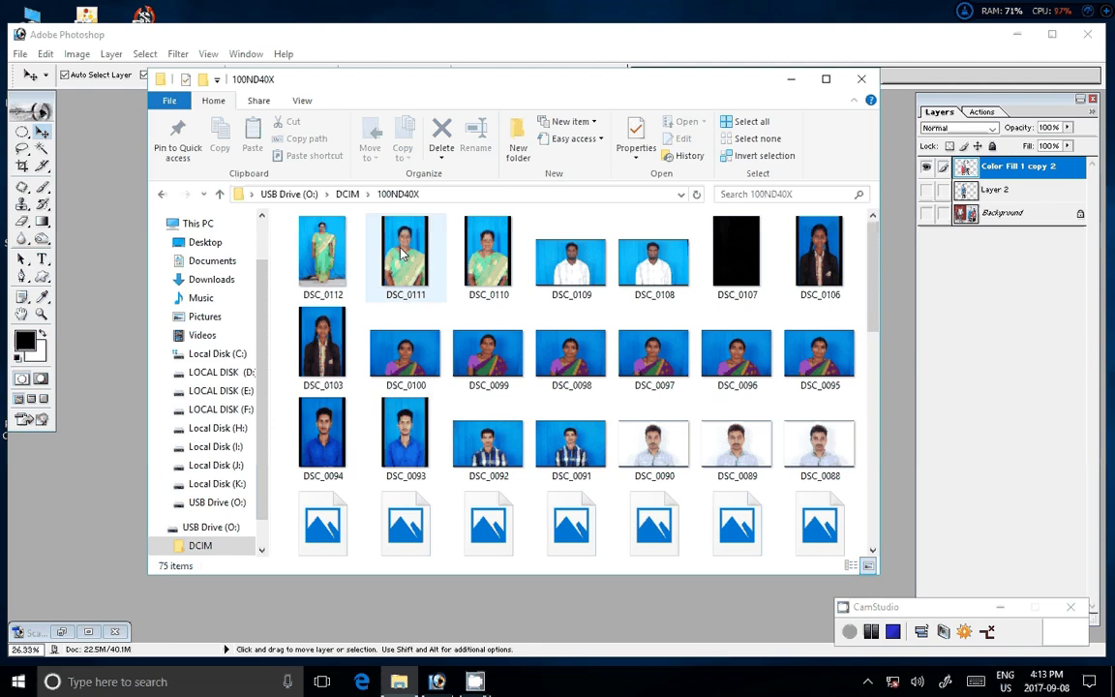
left_click_drag(404, 254, 102, 441)
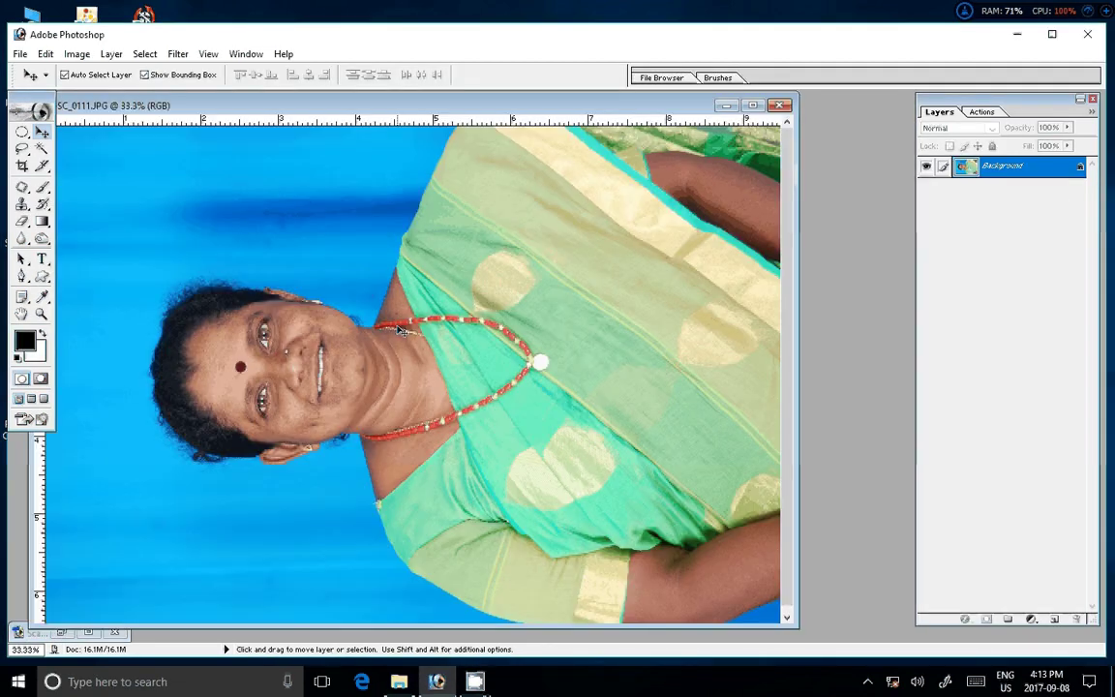
Rotate the canvas 90° clockwise and zoom into the woman's face at 200%
left_click(76, 54)
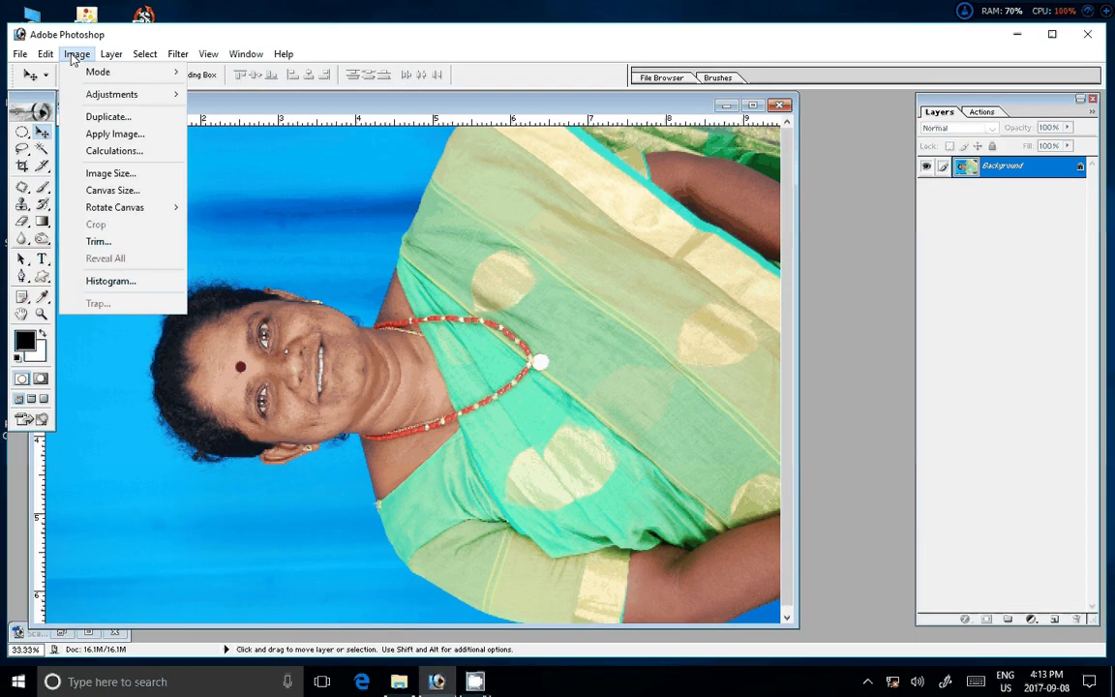
mouse_move(114, 207)
left_click(233, 224)
key("z")
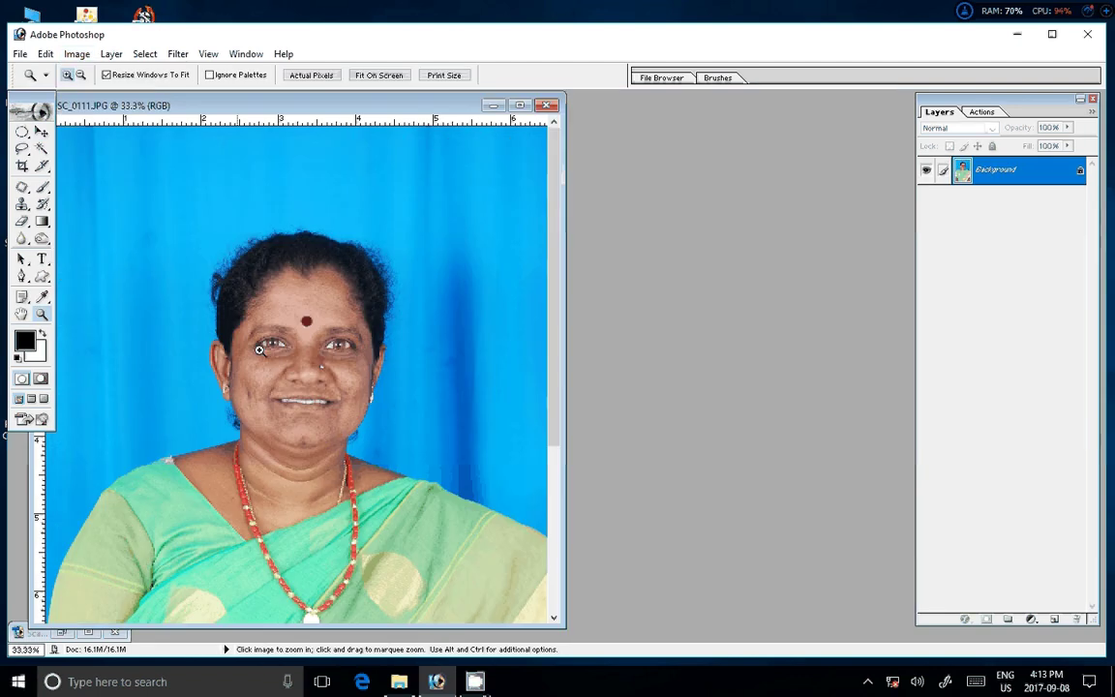
left_click_drag(260, 350, 423, 307)
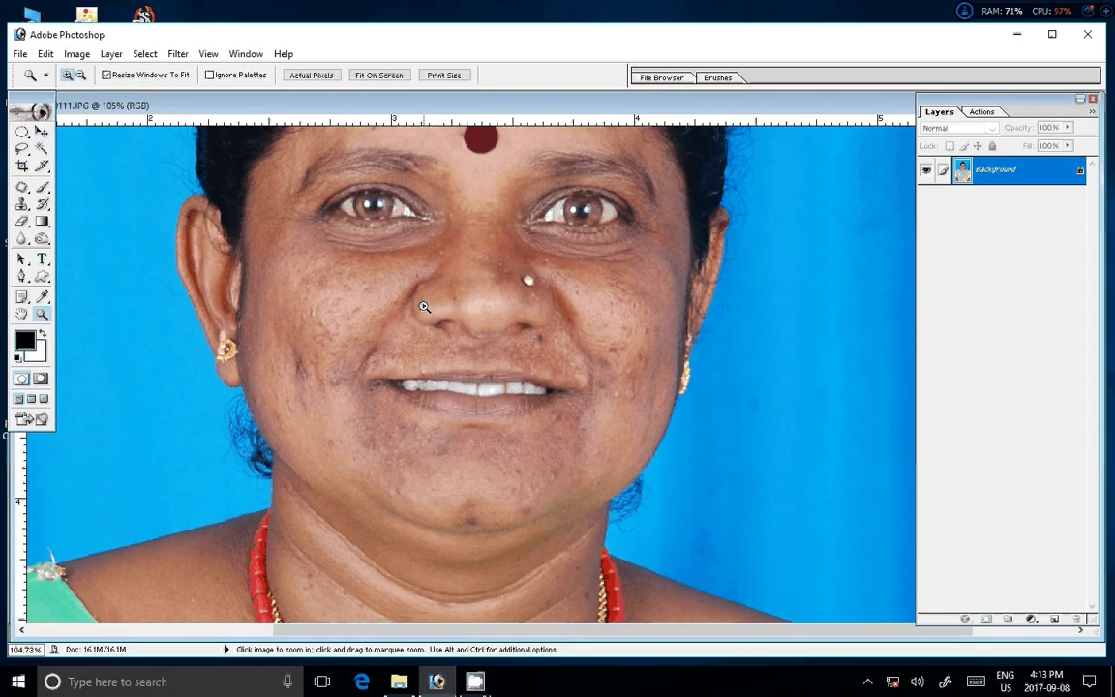
left_click(423, 307)
scroll(486, 481, "down", 1)
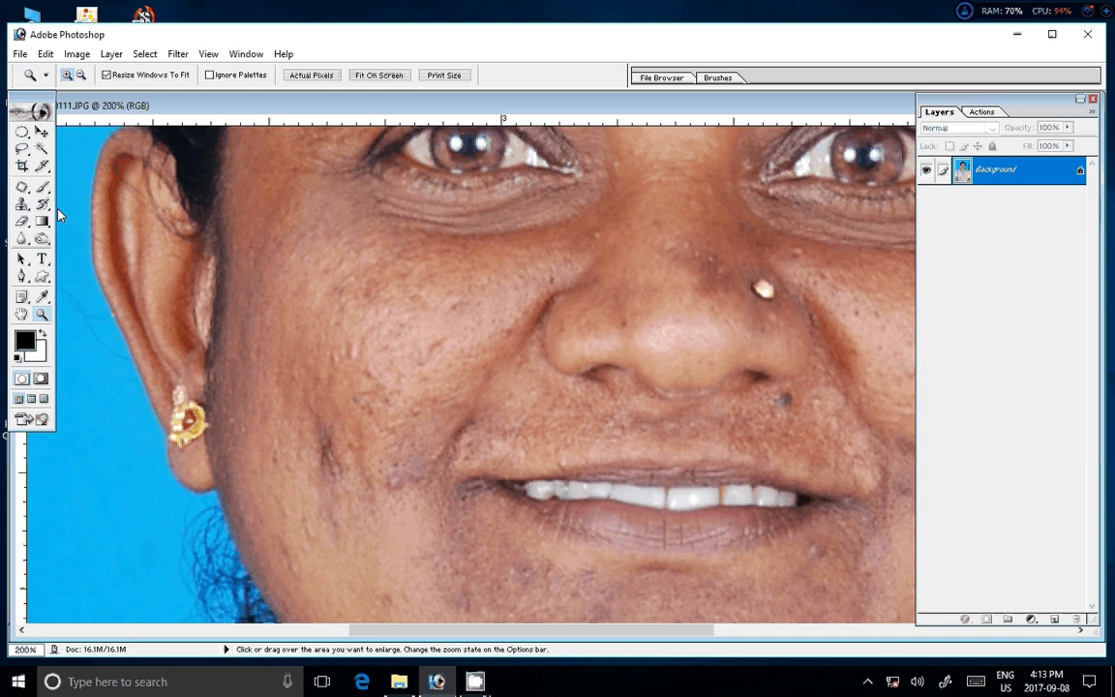
Set up the Healing Brush at size 20 with 33% hardness
left_click(26, 193)
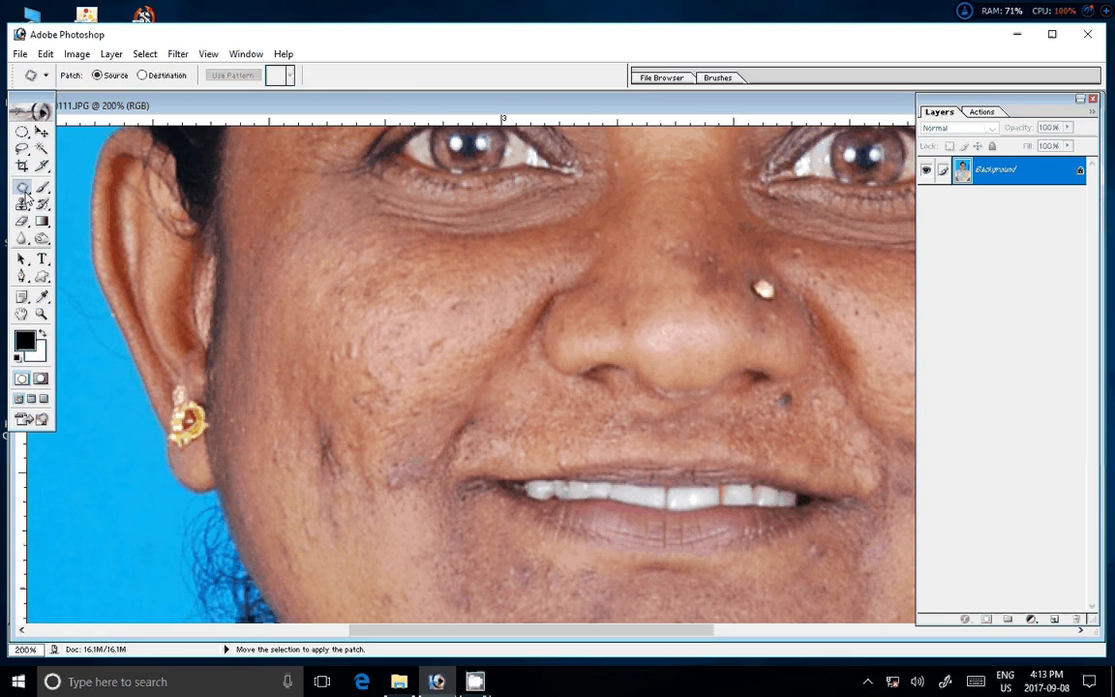
left_click(22, 202)
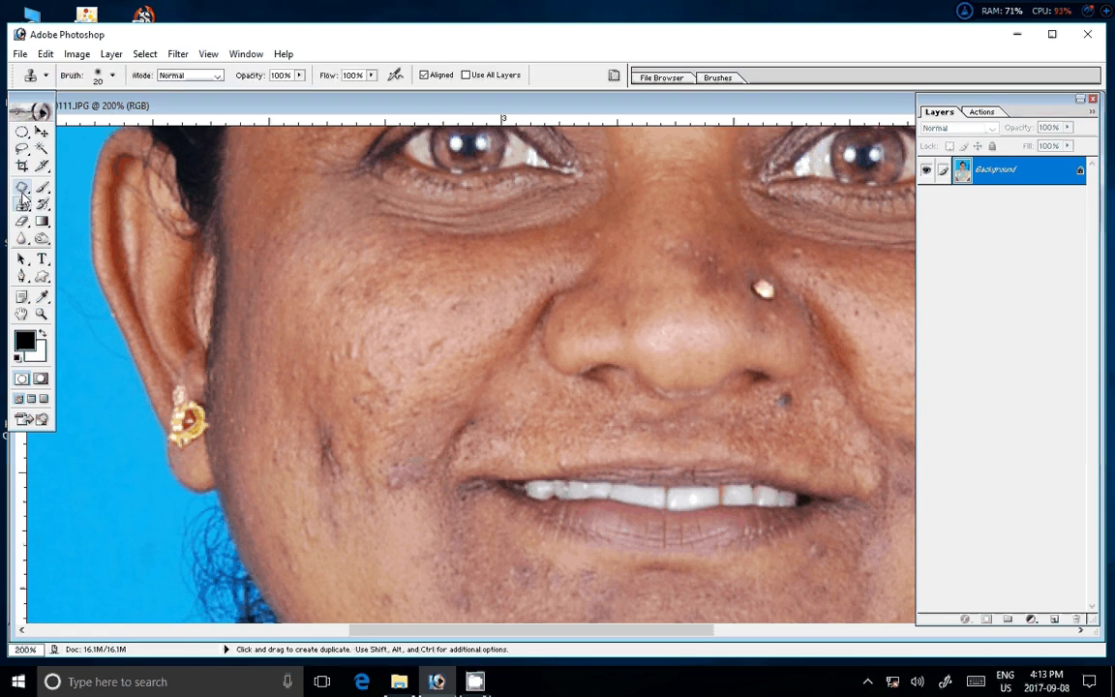
left_click_drag(23, 190, 43, 193)
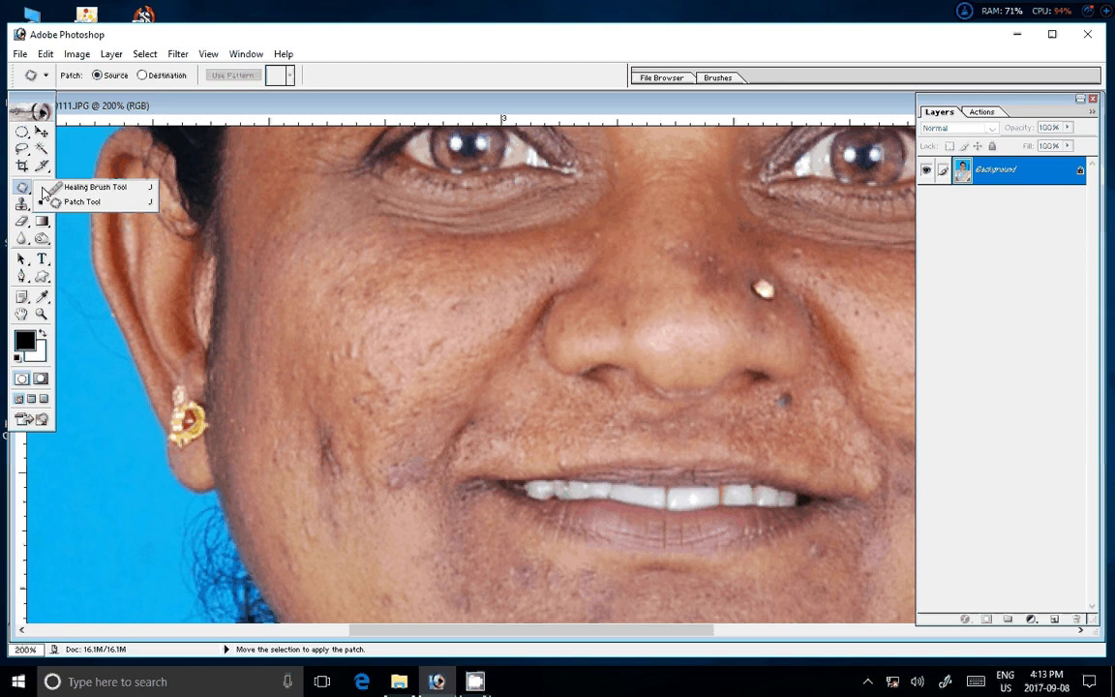
left_click(49, 186)
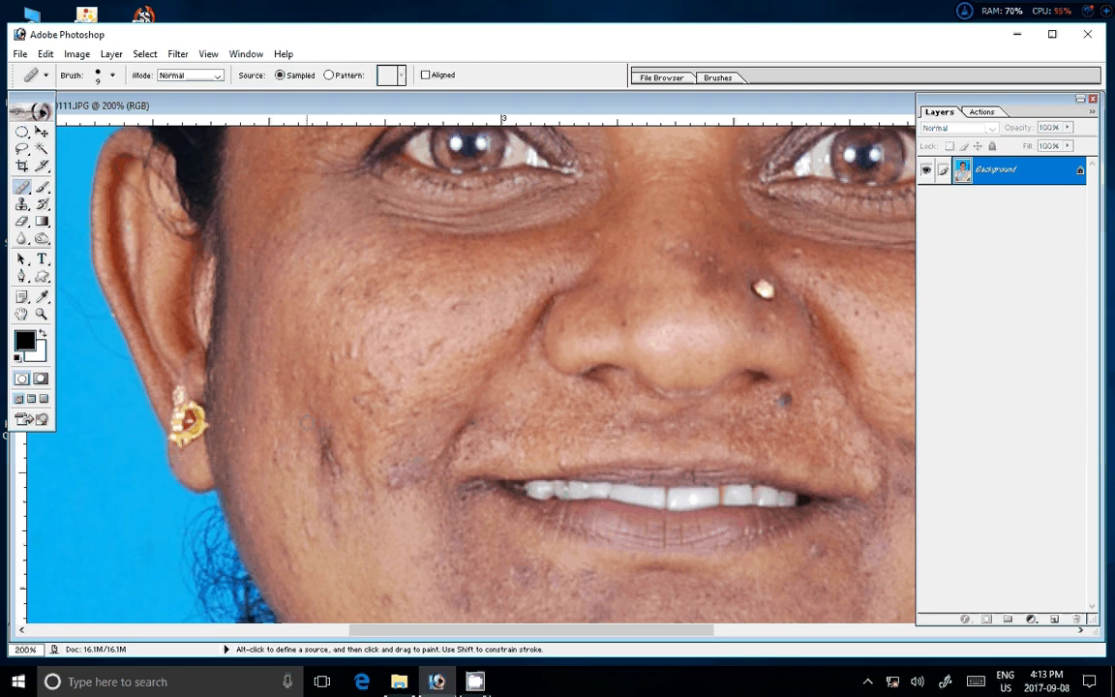
key("bracketright")
key("bracketright")
key("bracketright")
key("bracketleft")
key("alt+space")
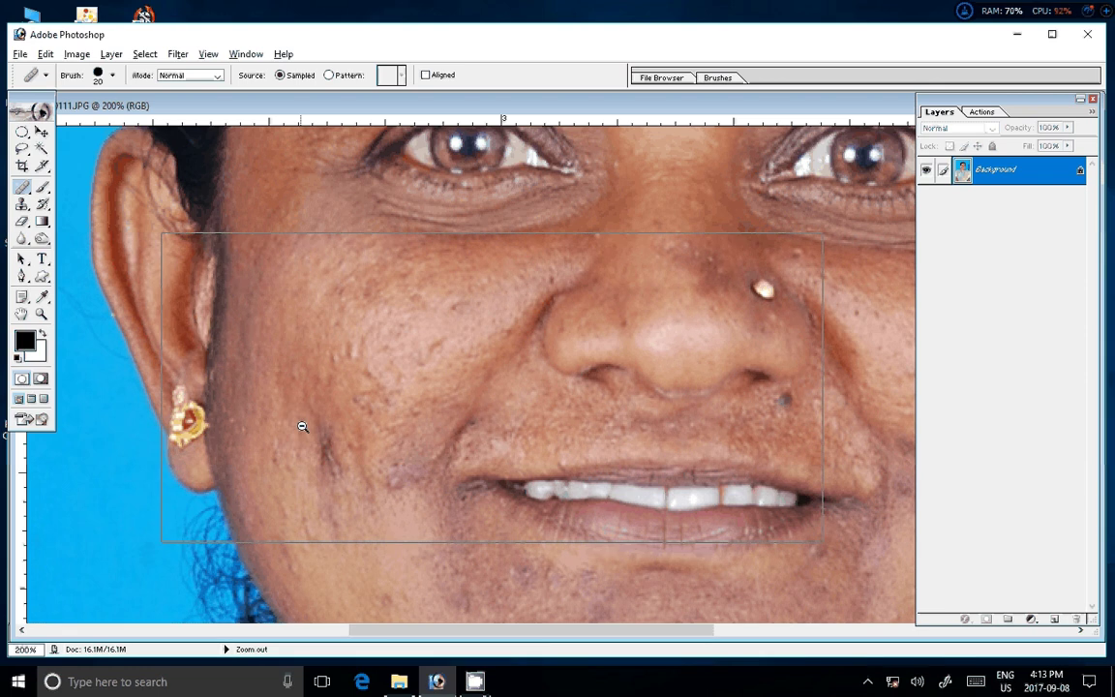
left_click(302, 426, "alt")
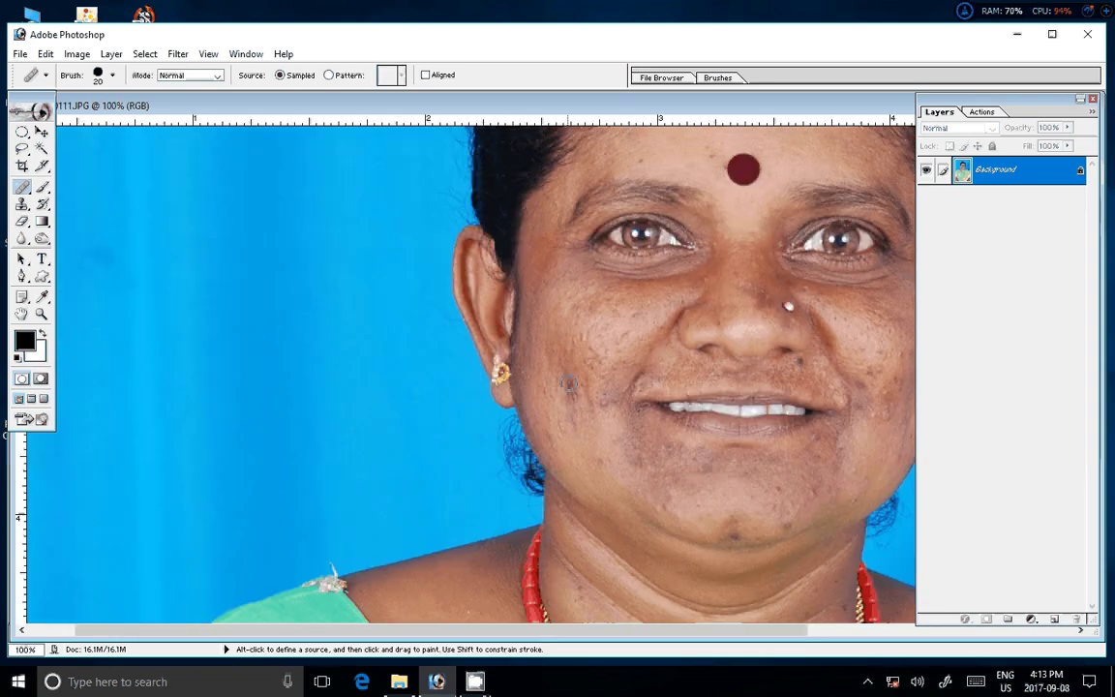
right_click(567, 381)
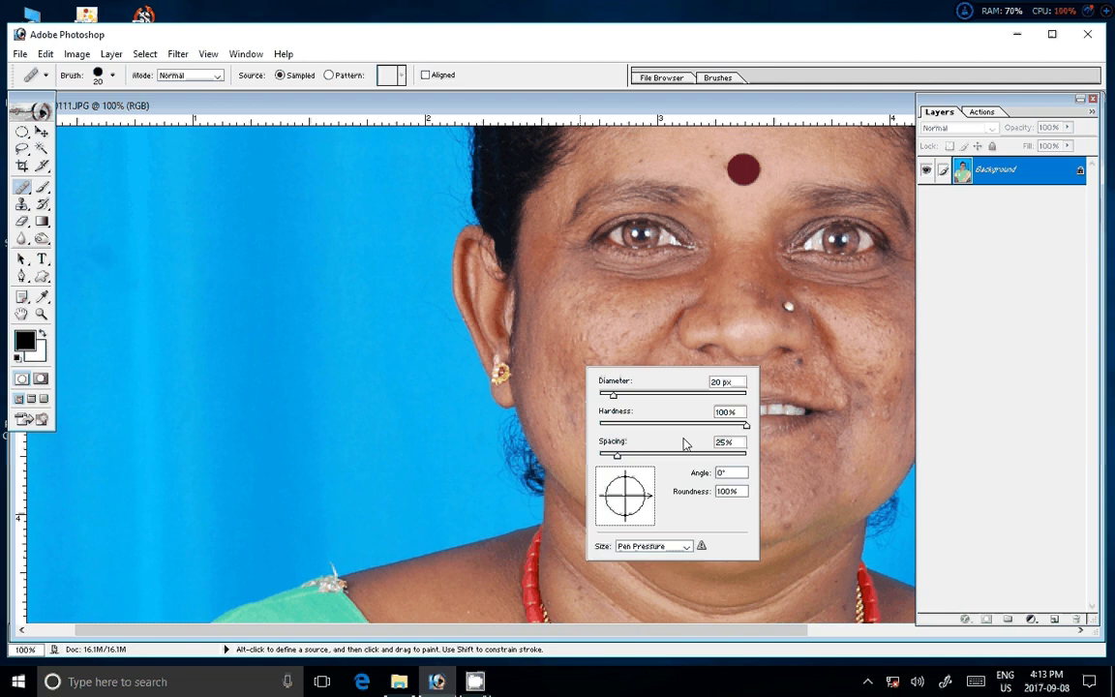
key("Tab")
type("33")
key("Return")
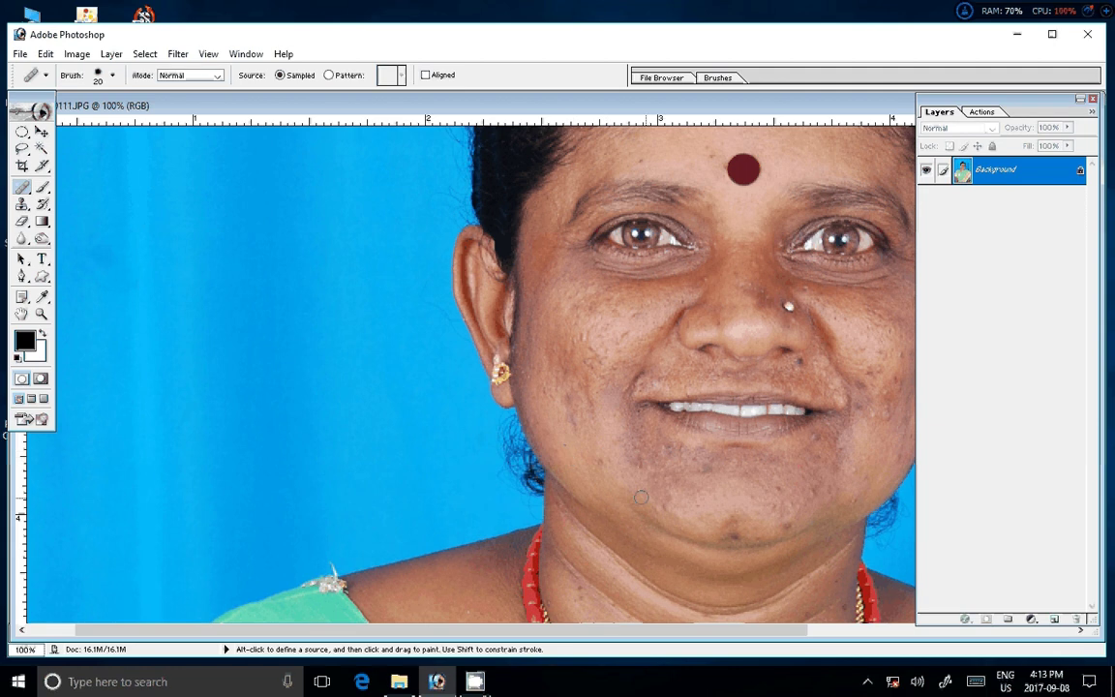
Heal the chin blemish, cheek mole, and spots near the mouth, nose and forehead
mouse_move(640, 496)
left_mouse_down()
mouse_move(733, 533)
mouse_move(463, 541)
left_mouse_up()
left_click(615, 427)
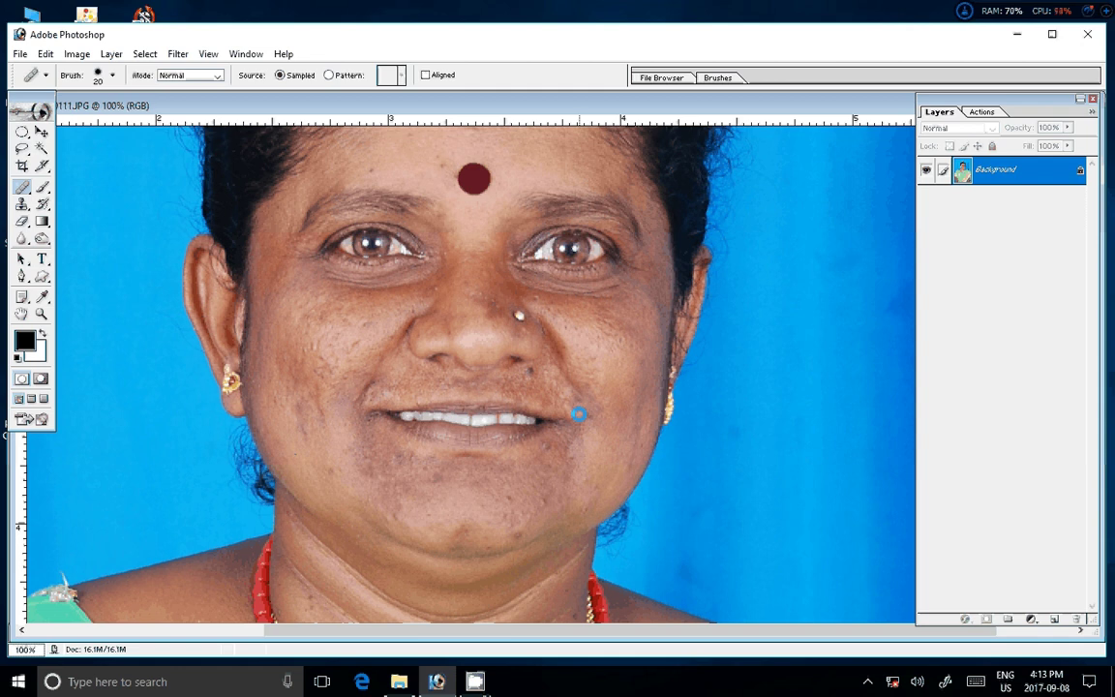
left_click(519, 363)
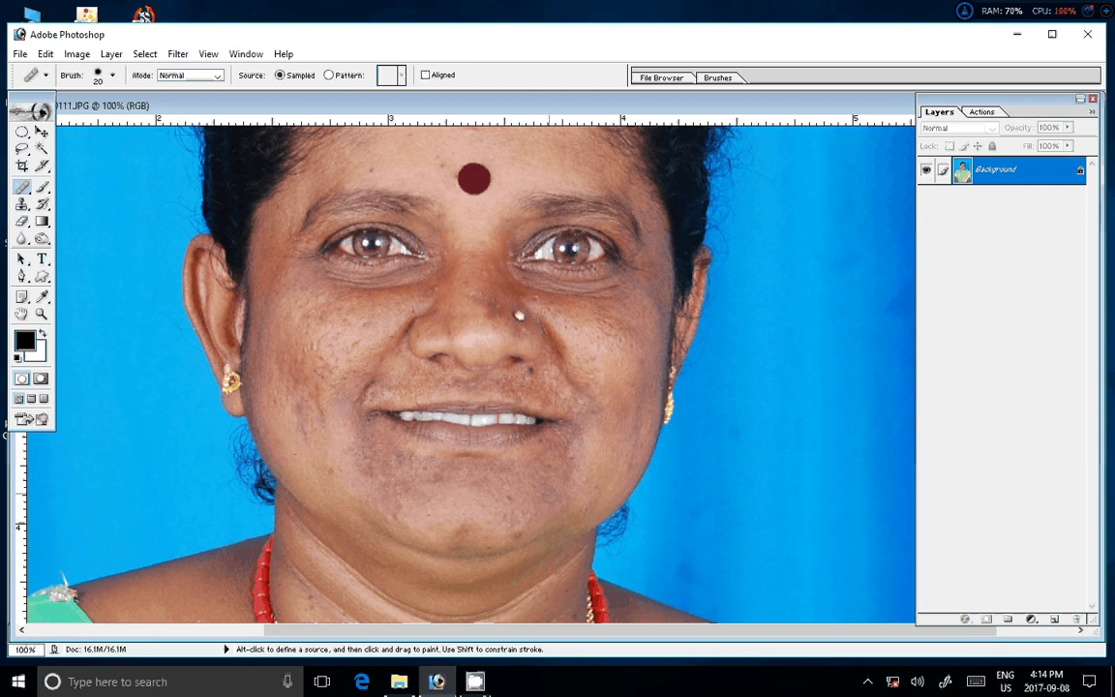
scroll(548, 494, "up", 3)
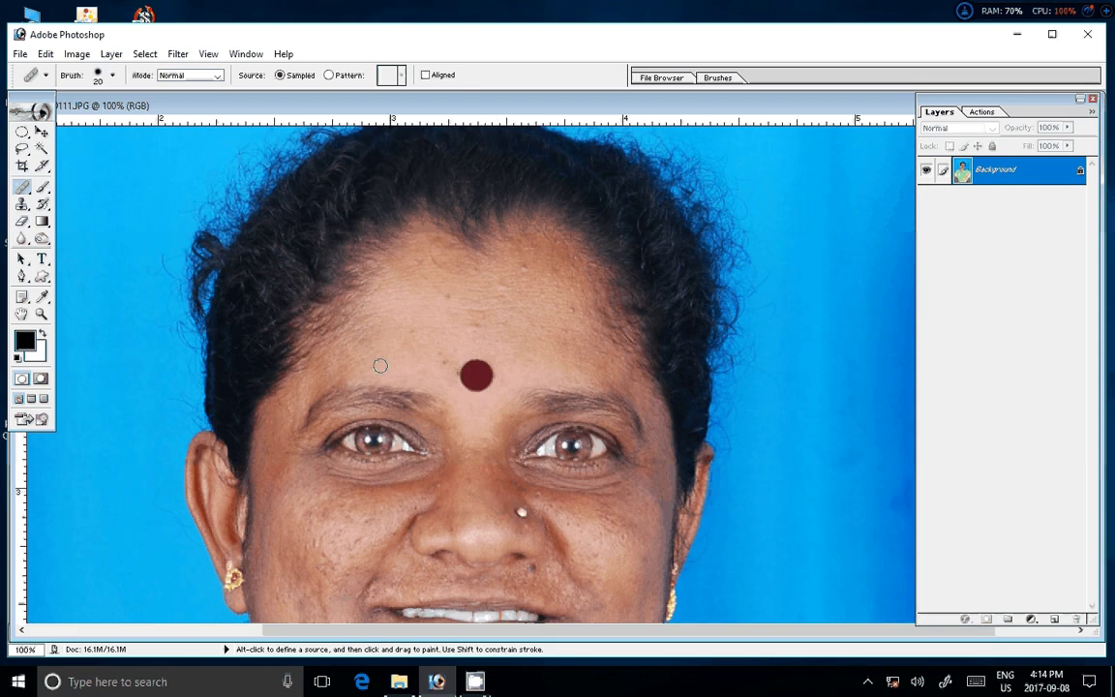
left_click(457, 307, "alt")
scroll(508, 396, "down", 3)
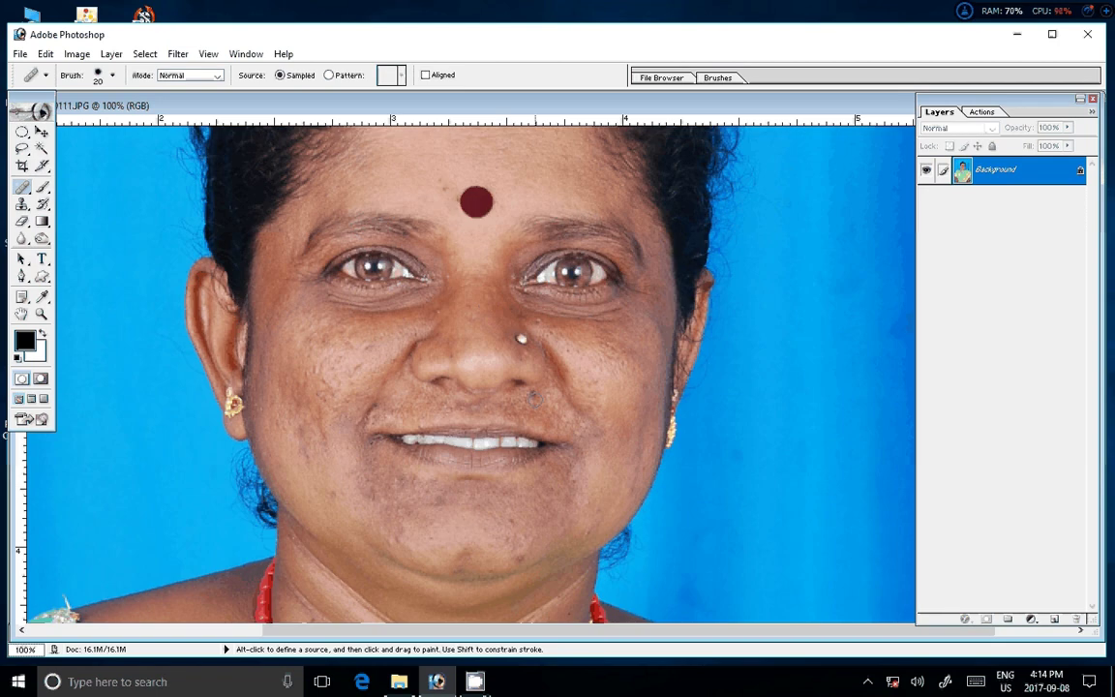
Run the Correction action and set the midtone Color Balance to 0, -7, -5
left_click(981, 112)
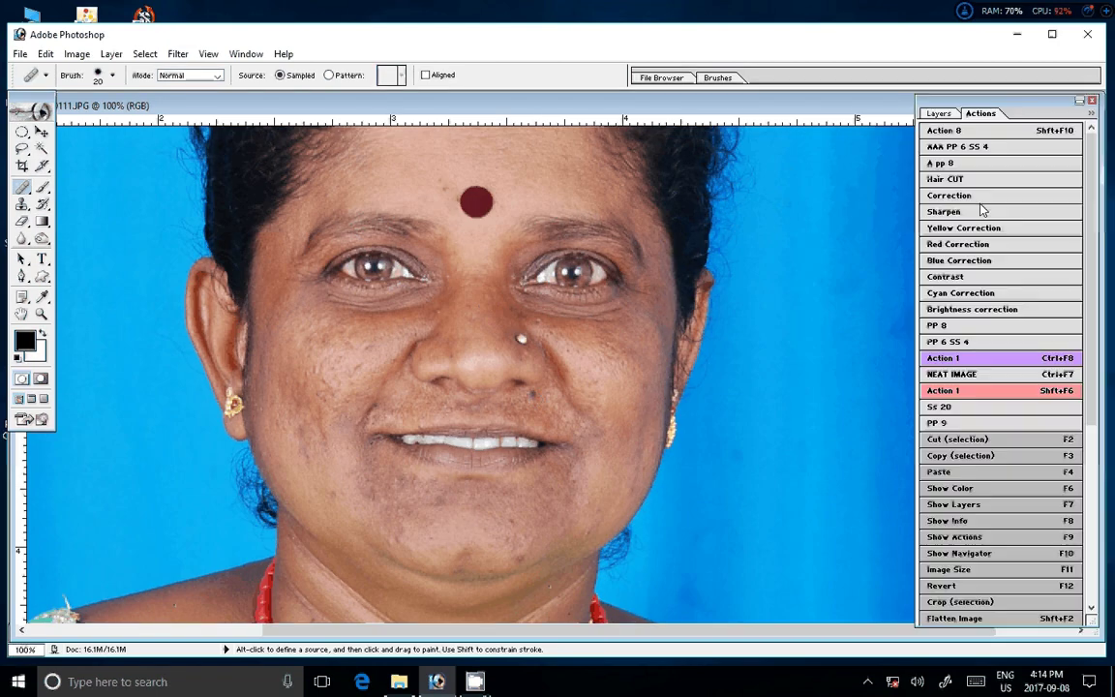
left_click(963, 195)
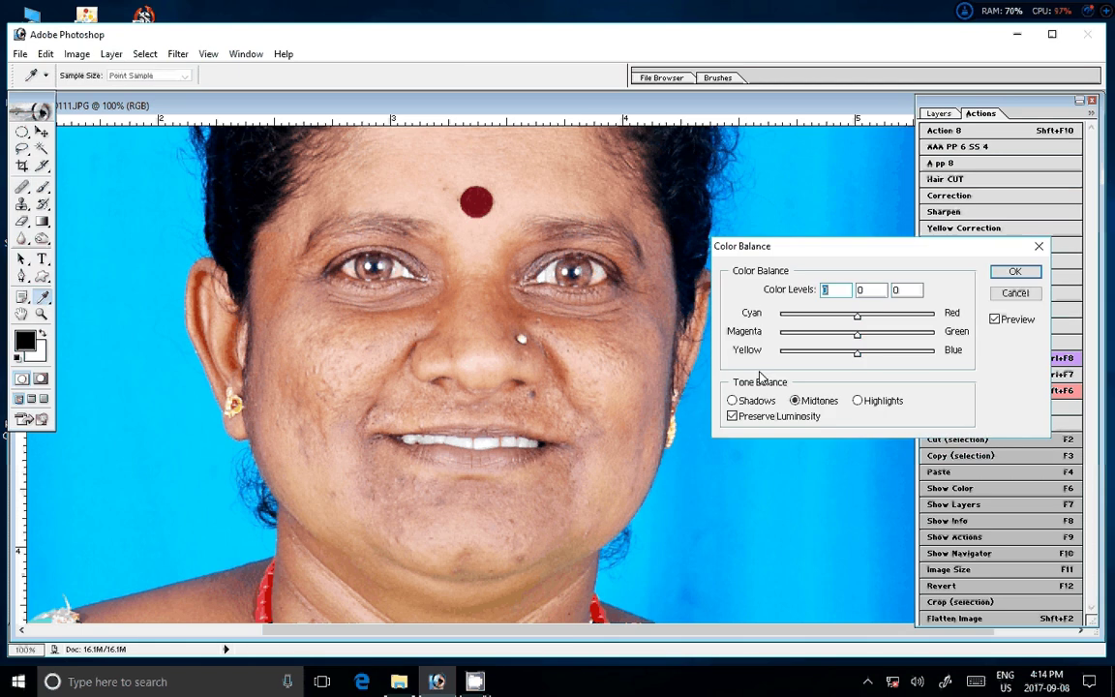
left_click_drag(857, 352, 854, 354)
left_click(855, 355)
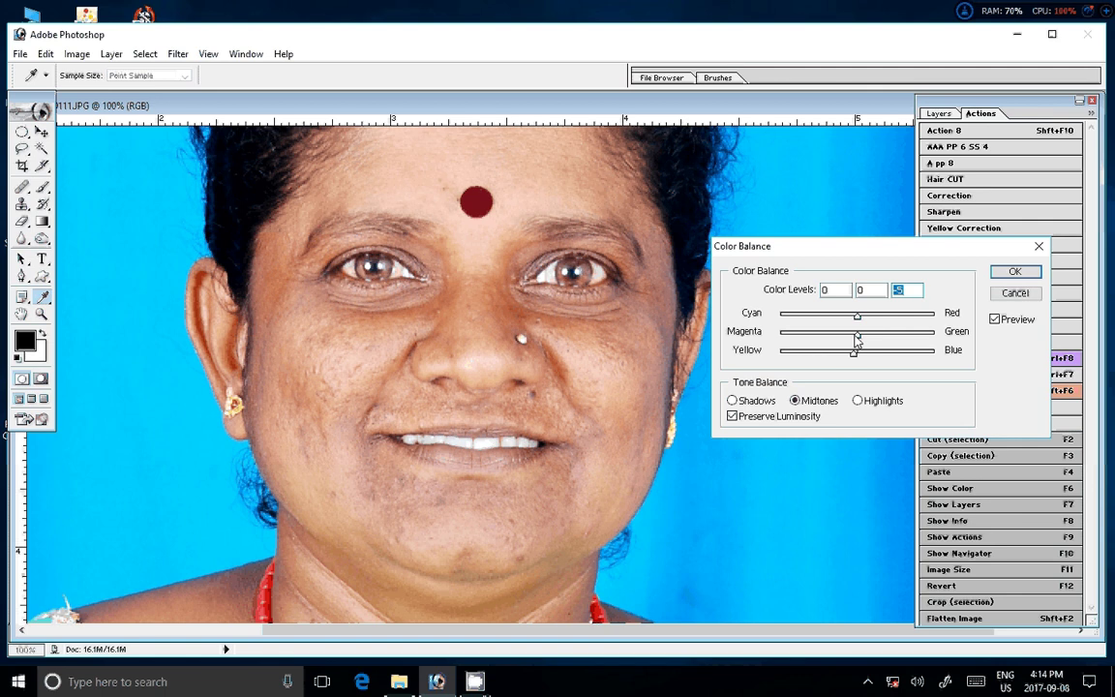
left_click_drag(855, 336, 853, 341)
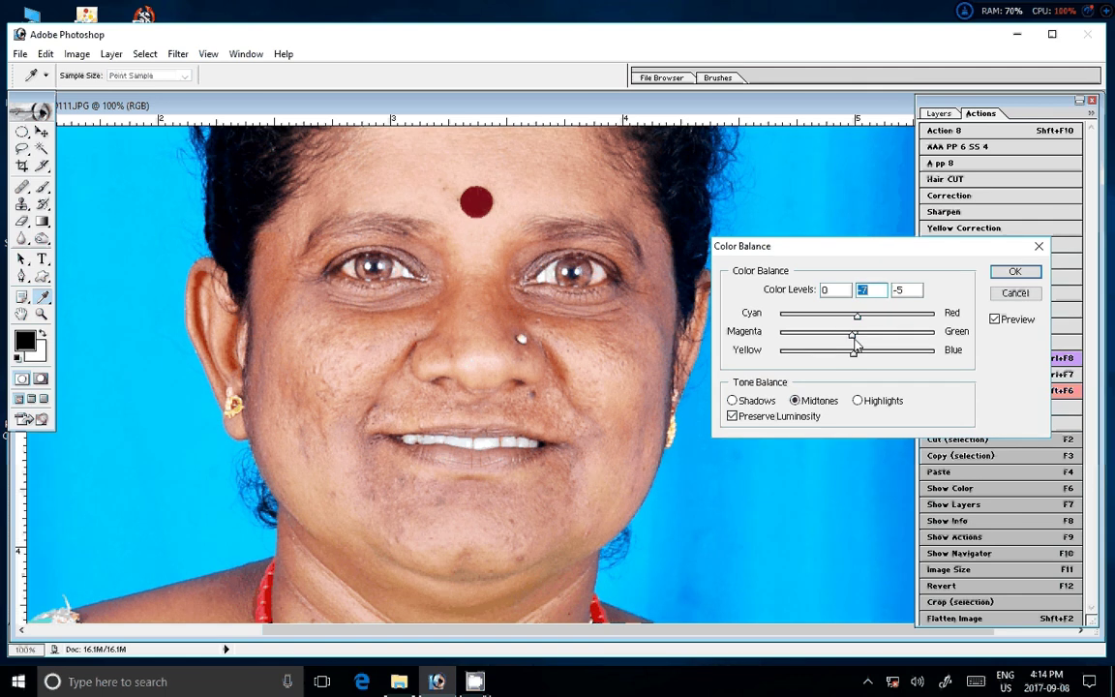
key("Return")
Crop the photo to 3.4 cm × 4.4 cm around the head and shoulders
key("z")
right_click(561, 409)
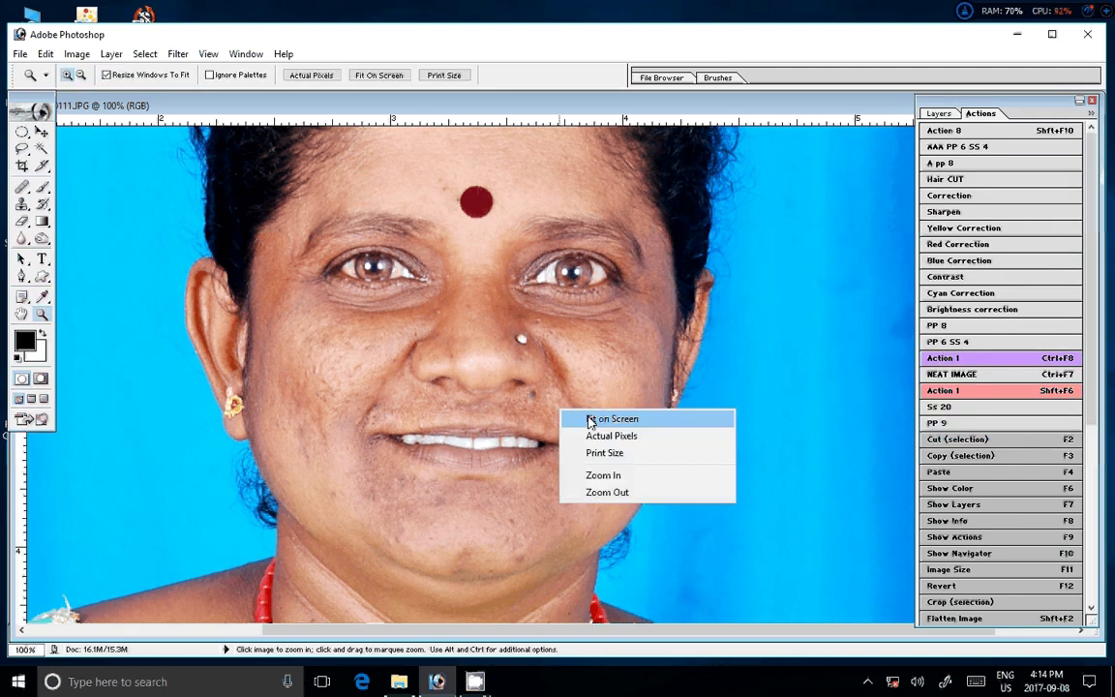
left_click(590, 422)
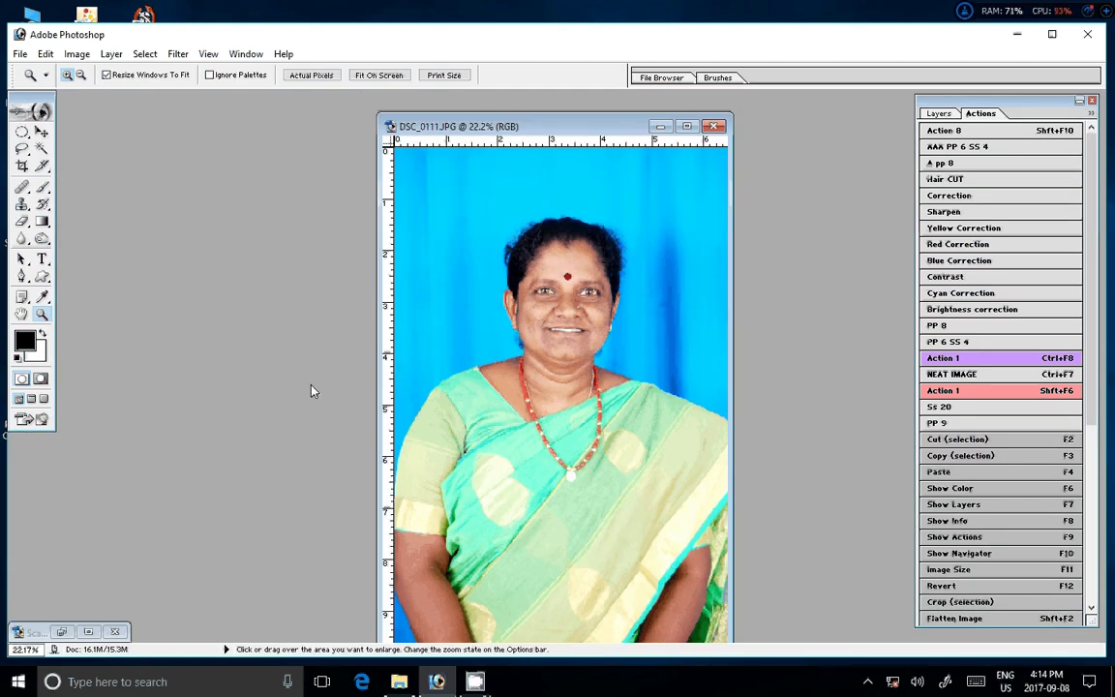
key("c")
double_click(99, 77)
type("3")
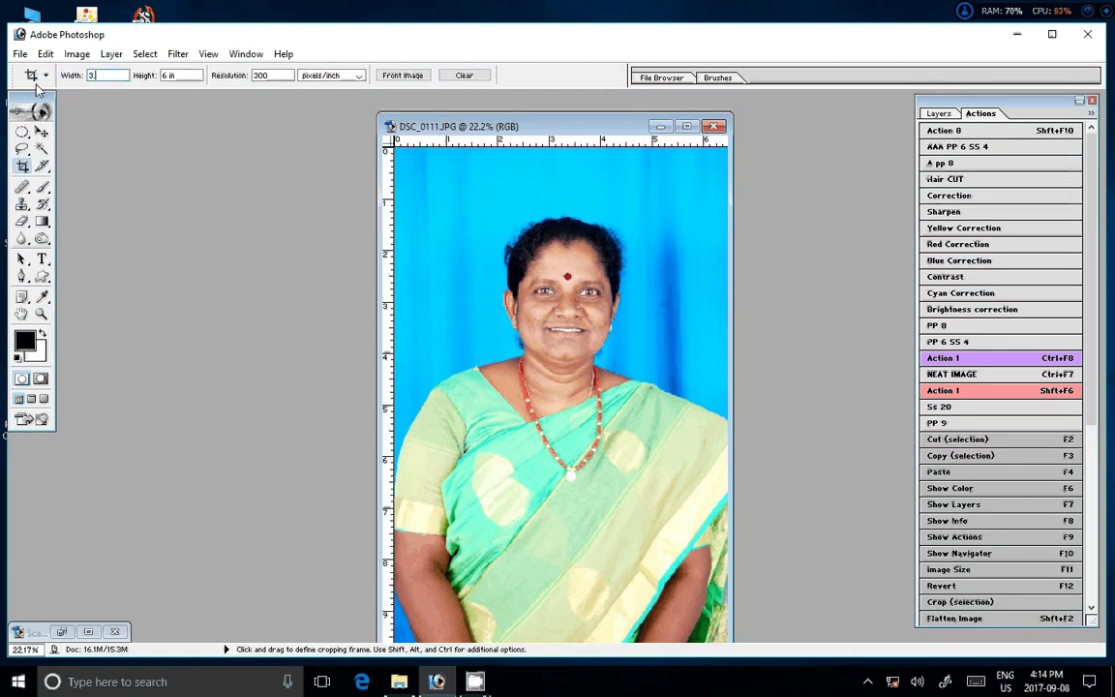
type(".4cm")
key("Tab")
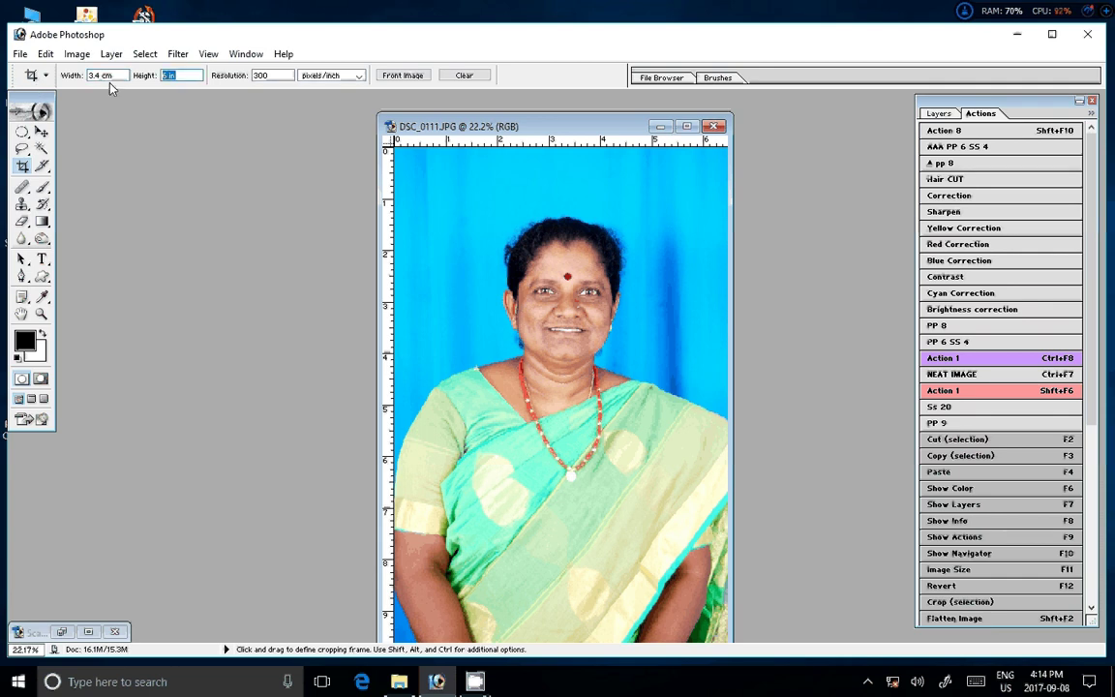
type("4.4cm")
left_click_drag(421, 194, 743, 547)
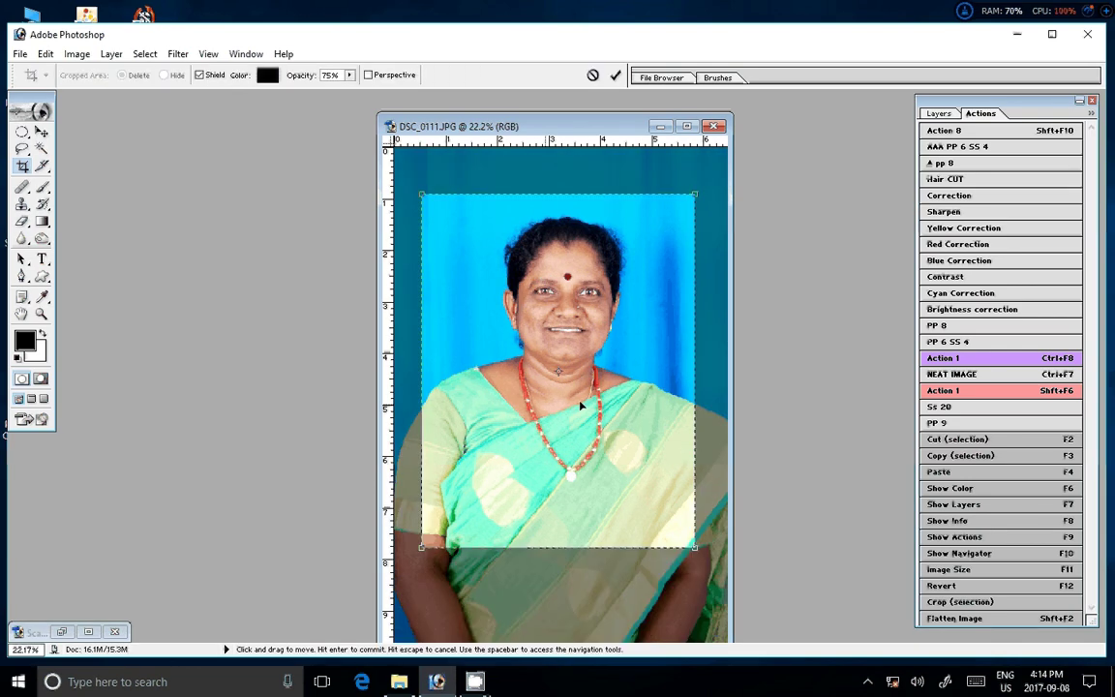
left_click(615, 75)
Enlarge the cropped photo to fill the screen and duplicate it onto Layer 1
key("z")
right_click(436, 191)
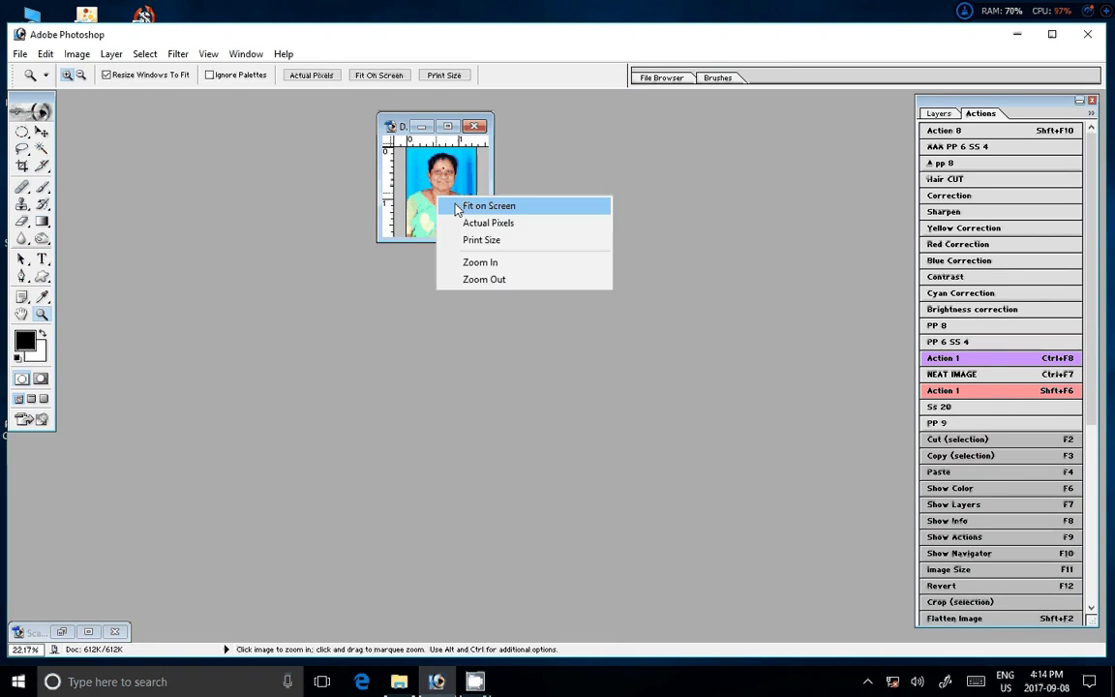
left_click(485, 204)
key("v")
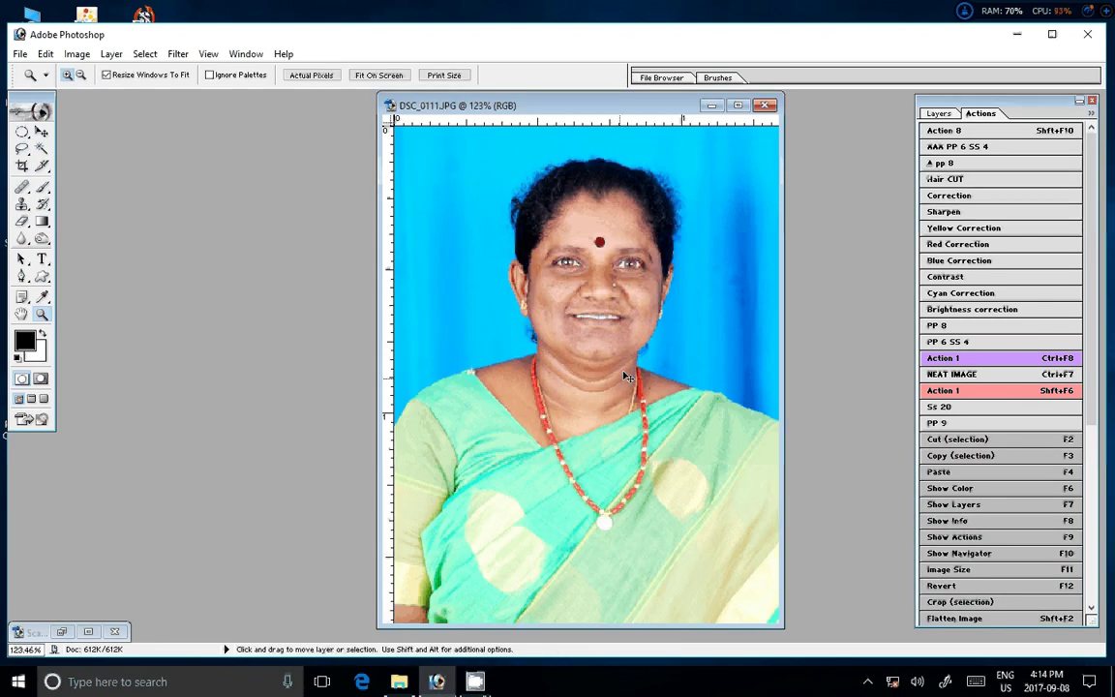
left_click(958, 176)
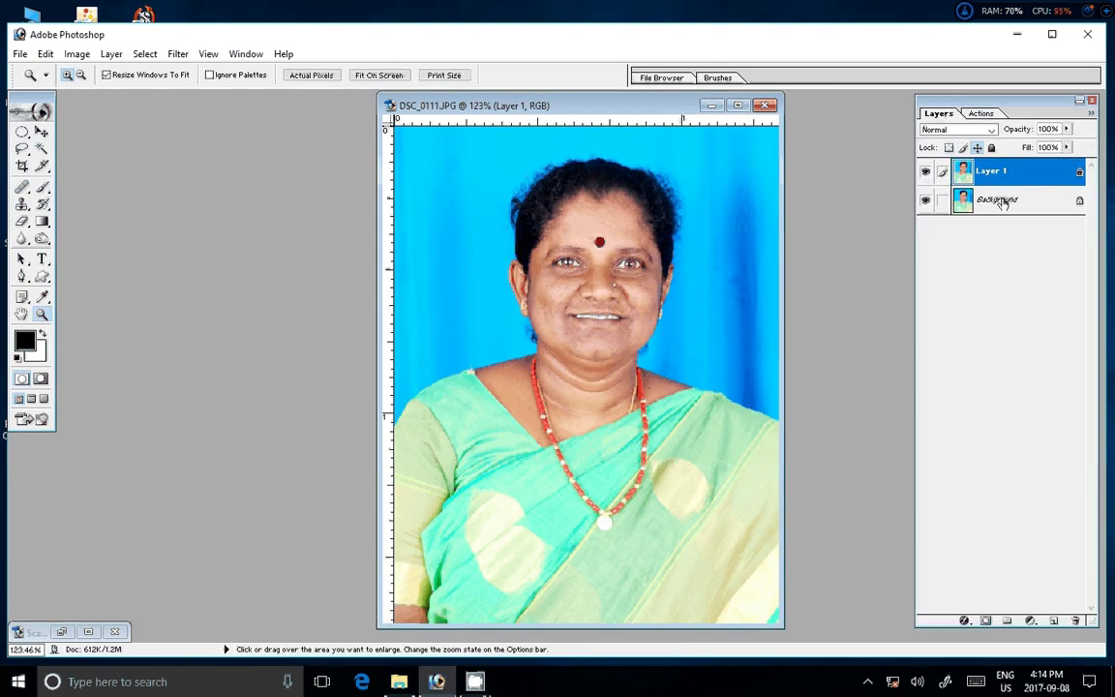
left_click(1002, 201)
Apply Filter > Magic > Magic Pro at Graininess 98 to the Background layer
left_click(177, 53)
mouse_move(202, 395)
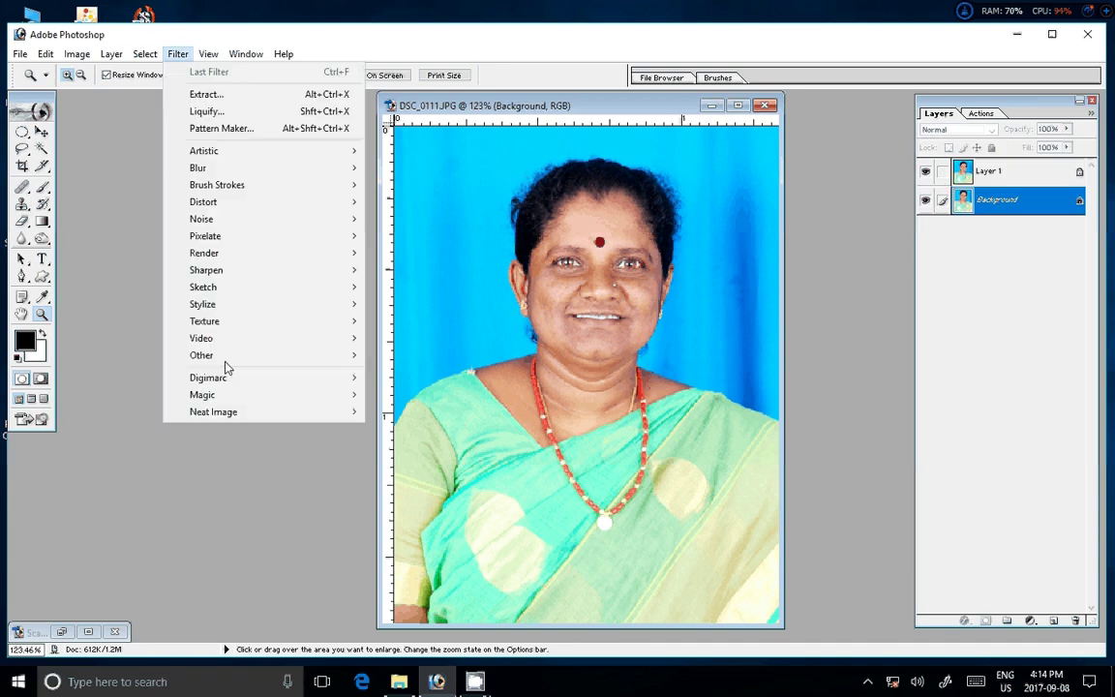
left_click(441, 395)
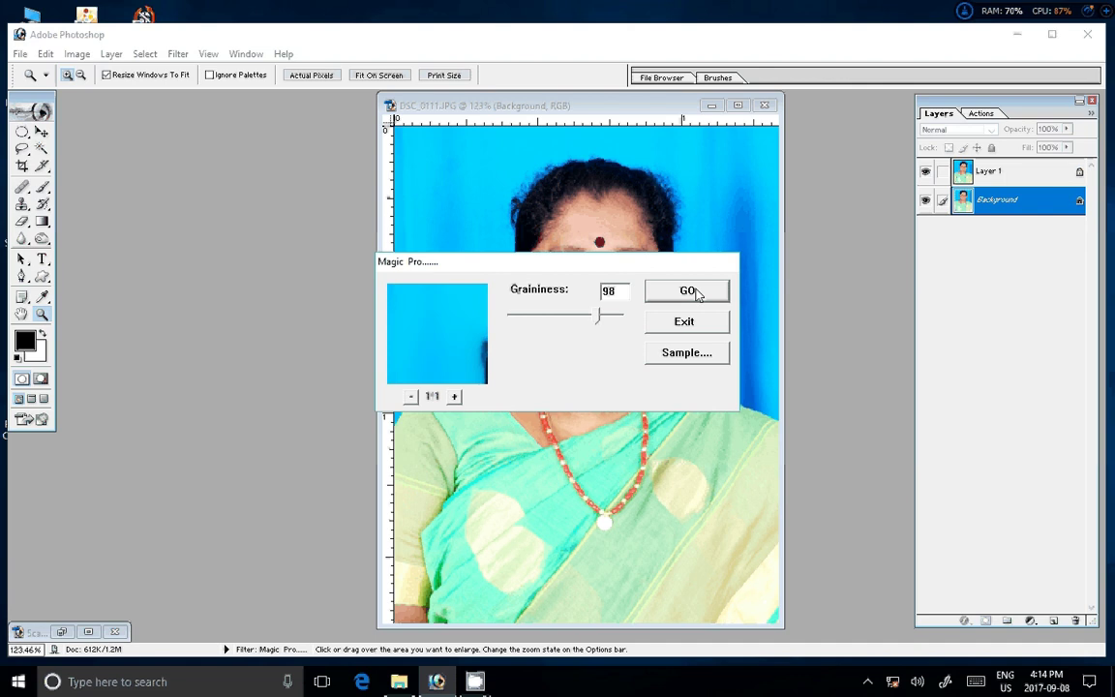
left_click(686, 291)
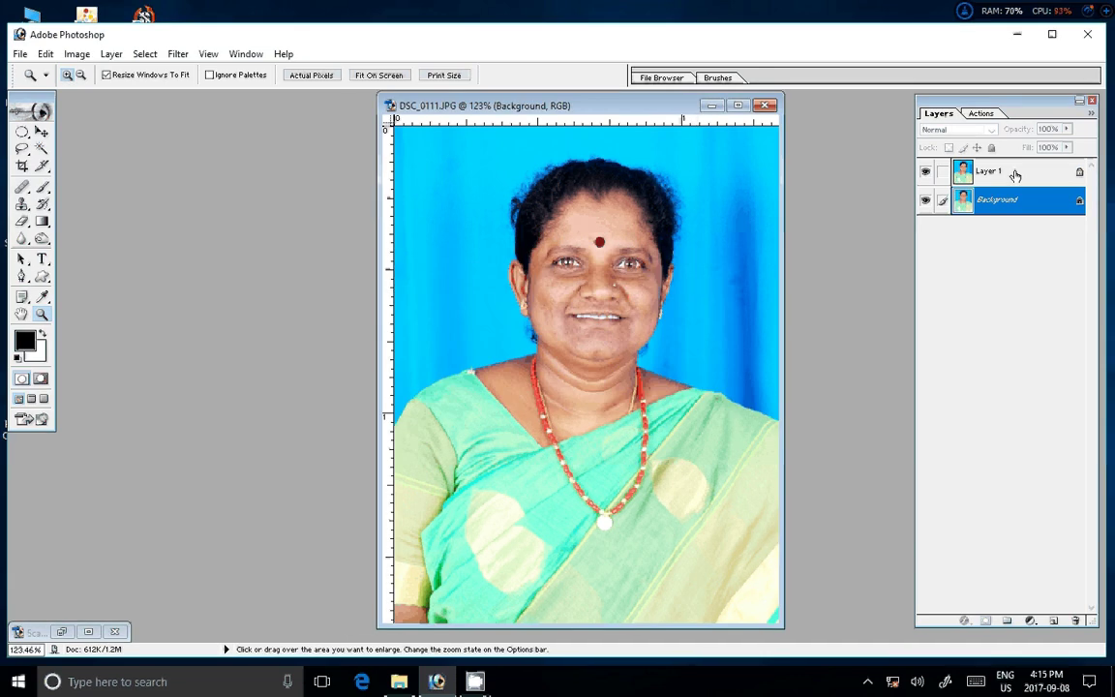
left_click(1016, 175)
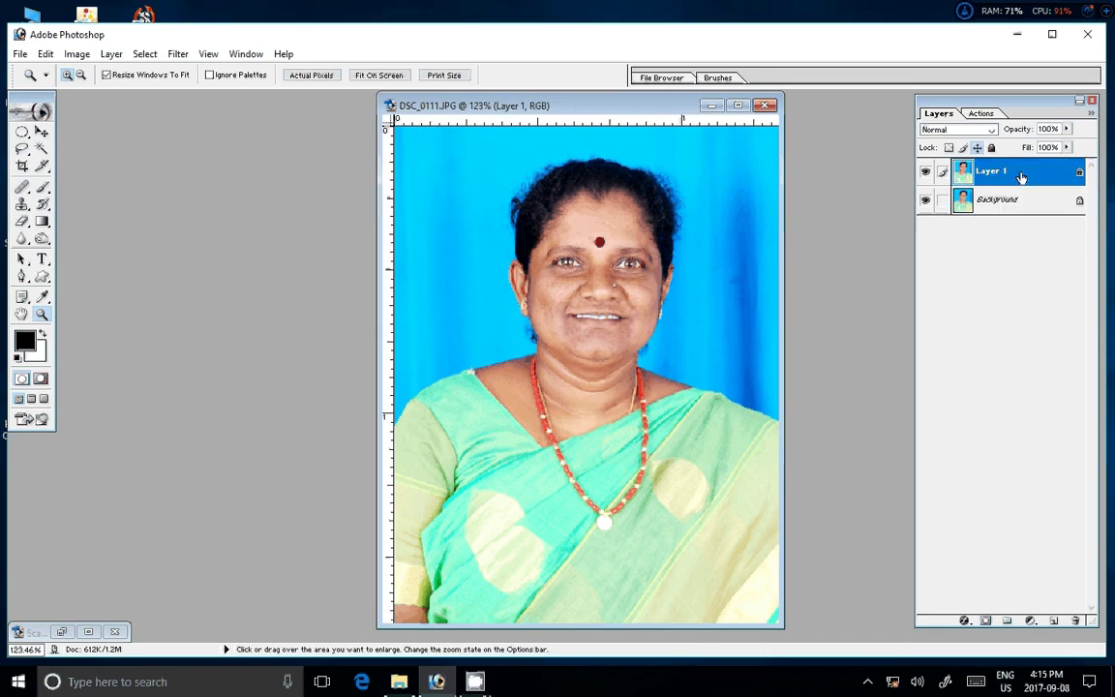
Zoom to 300% and set the Eraser to 66% opacity with a size-20 brush
left_click(606, 308)
left_click(734, 363)
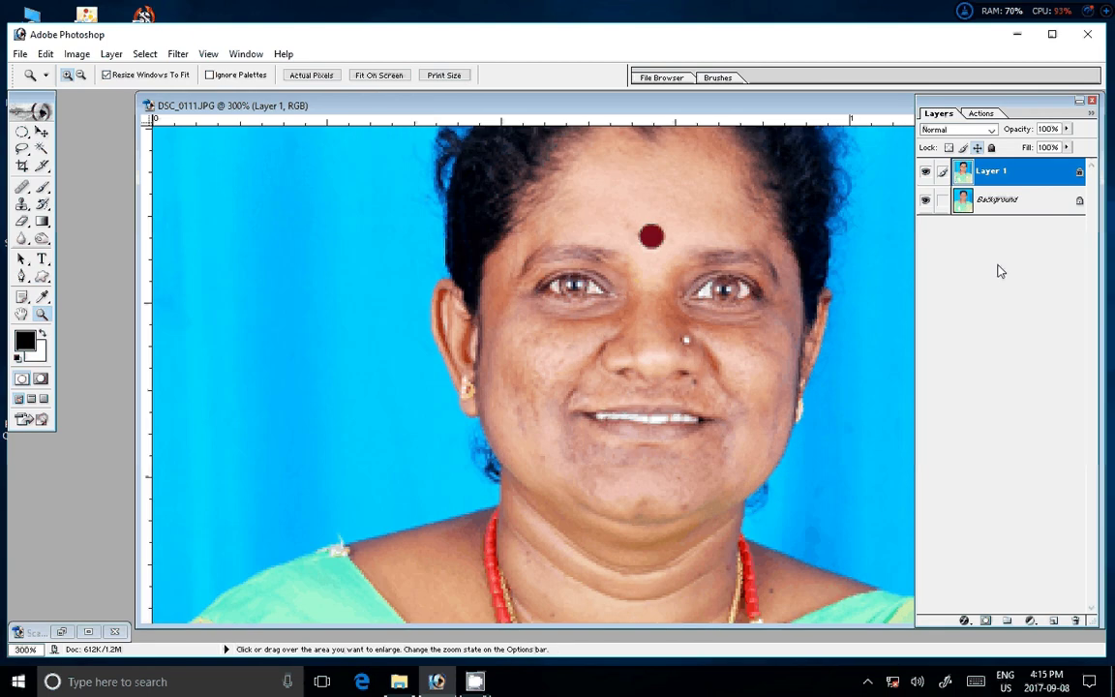
key("e")
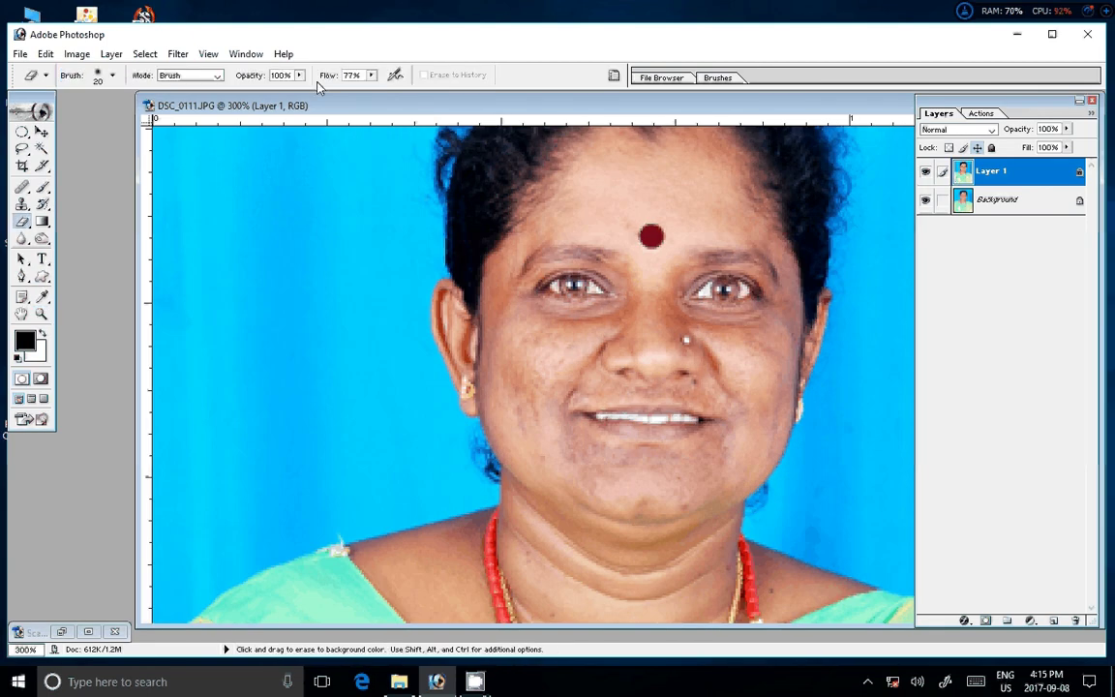
key("Return")
type("7")
type("0")
key("Return")
left_click(292, 75)
type("66")
key("Return")
key("bracketright")
key("bracketleft")
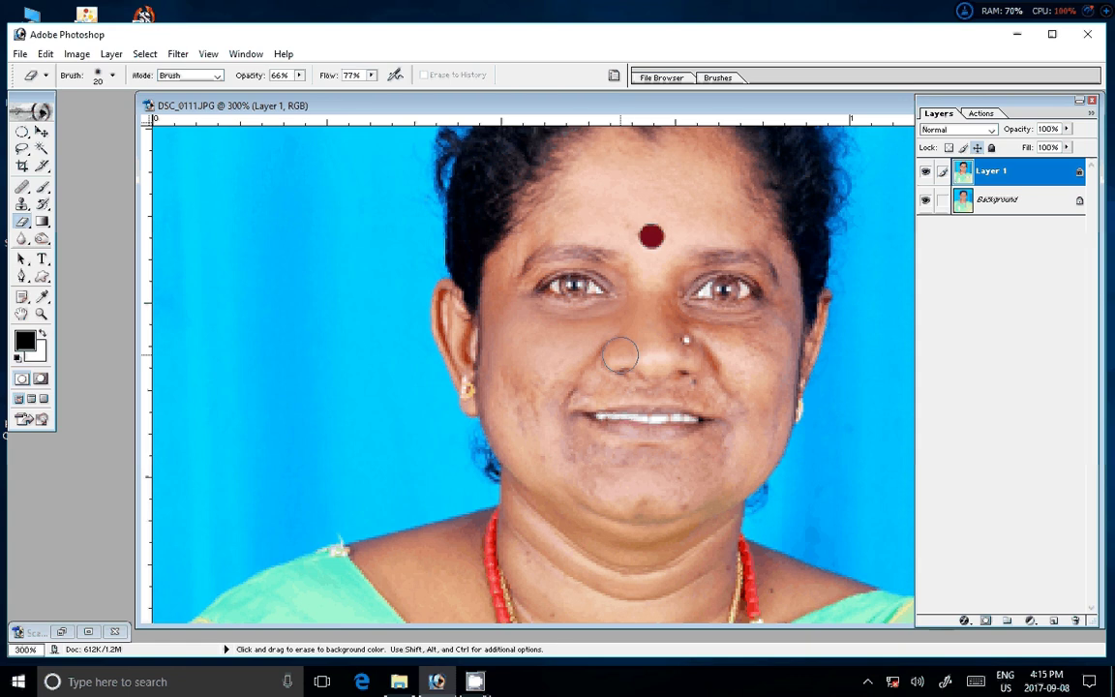
Erase Layer 1 over the cheek, chin, nose, upper lip and neck crease, then fit on screen
left_click_drag(465, 367, 590, 451)
mouse_move(728, 444)
left_mouse_down()
mouse_move(698, 395)
mouse_move(589, 386)
left_mouse_up()
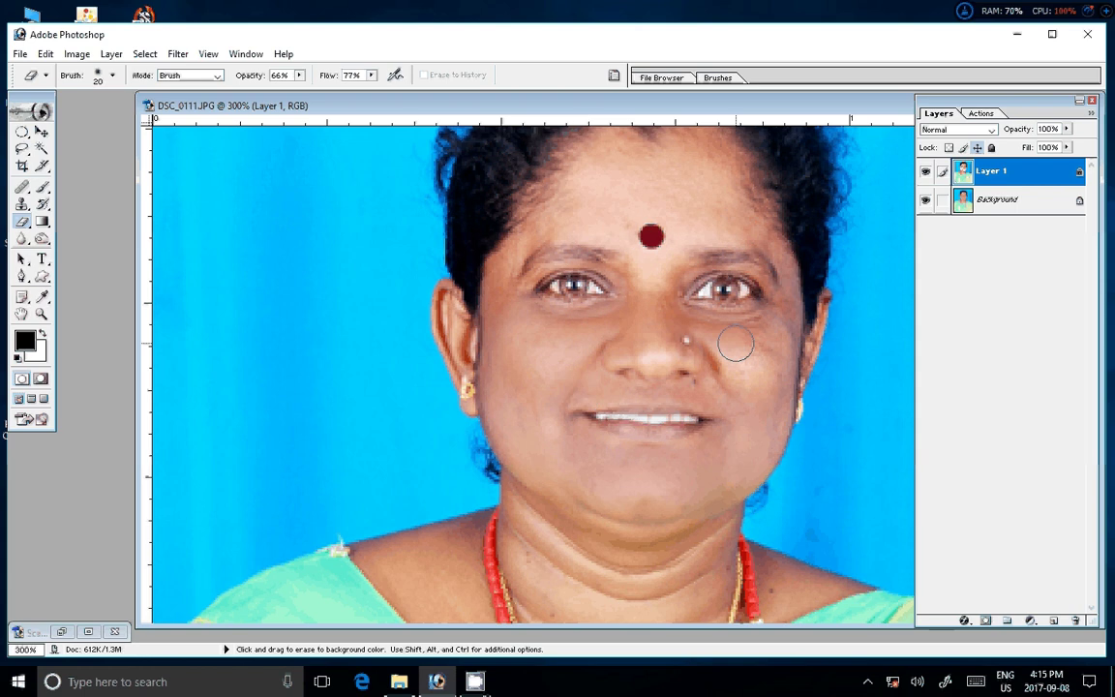
left_click_drag(736, 343, 755, 332)
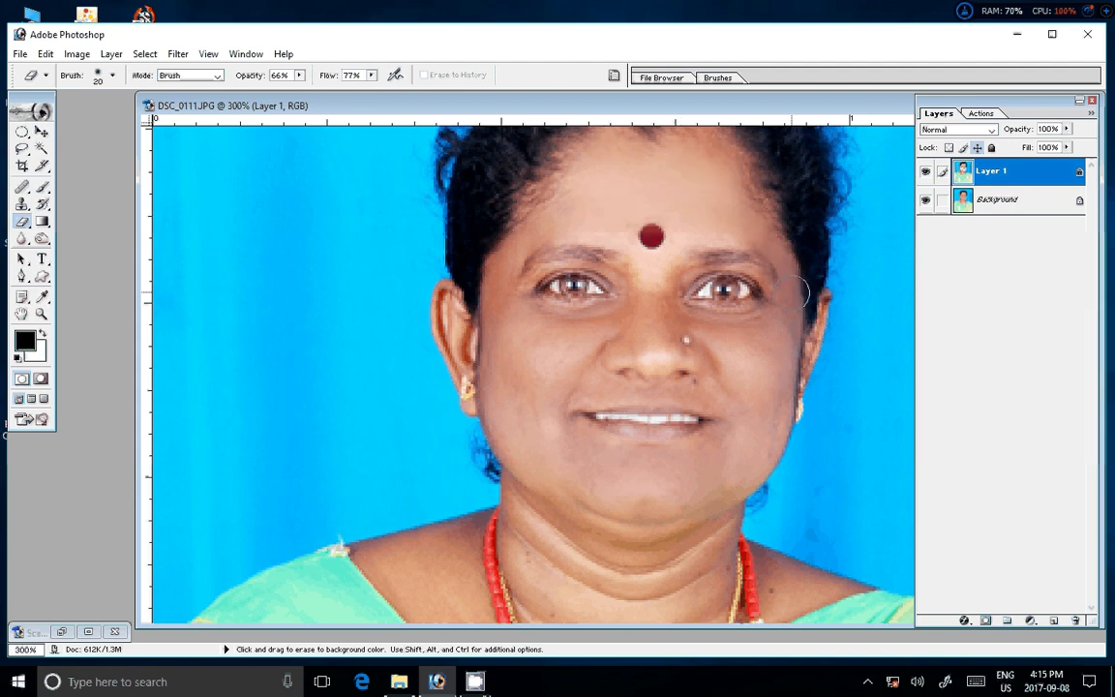
scroll(582, 374, "down", 3)
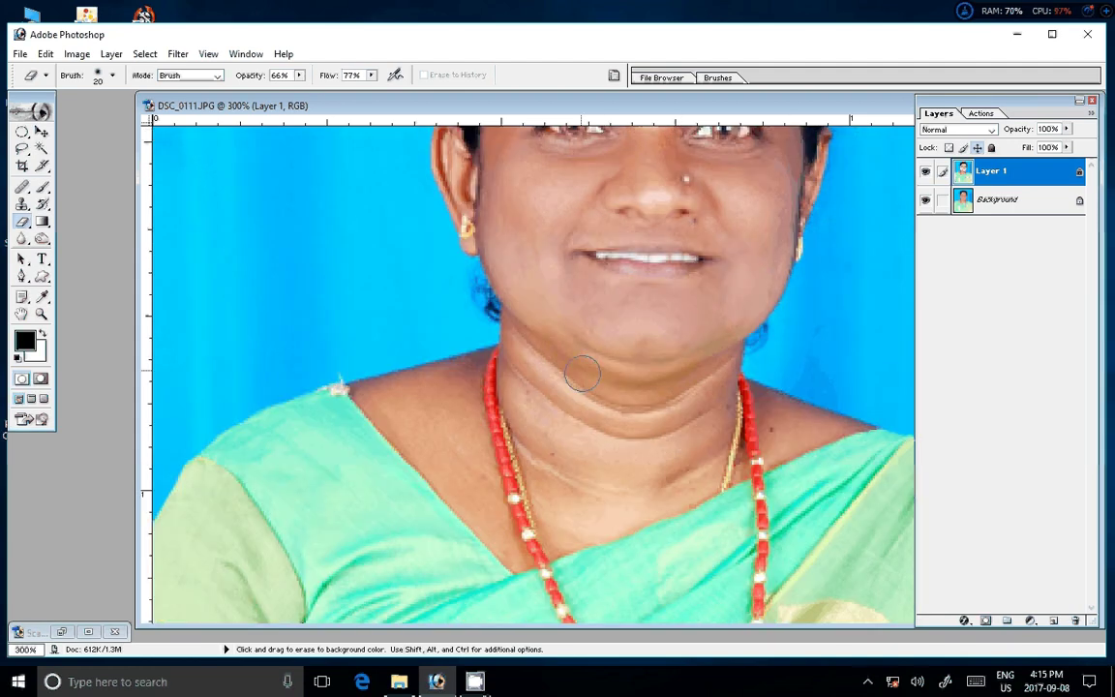
mouse_move(572, 393)
left_mouse_down()
mouse_move(716, 456)
mouse_move(554, 430)
left_mouse_up()
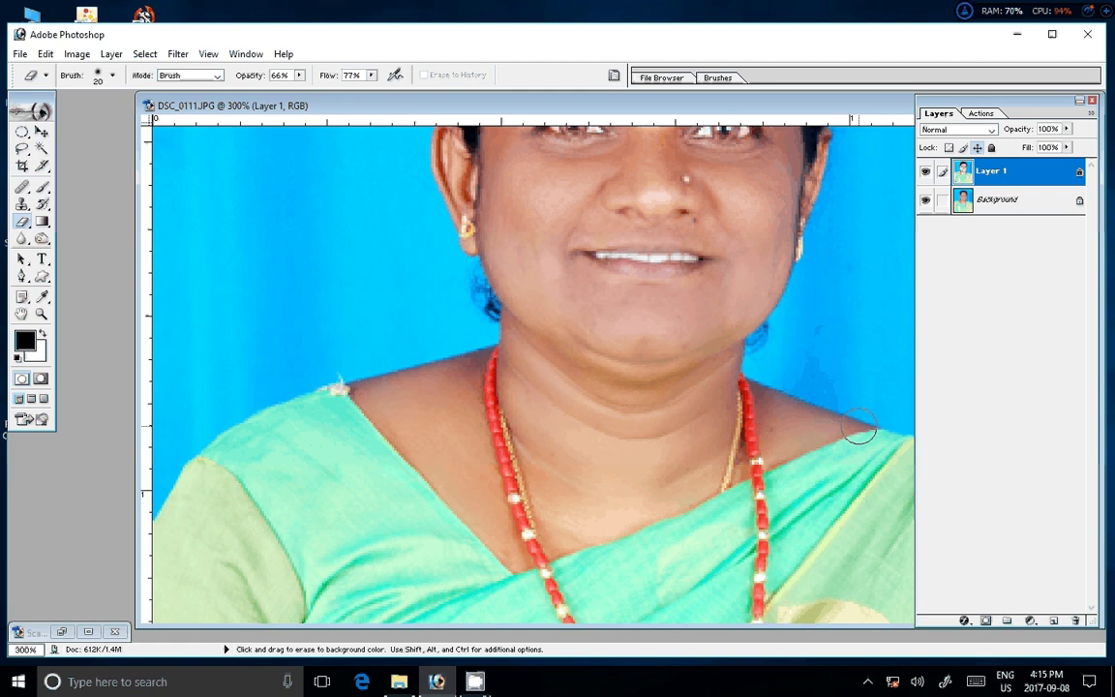
scroll(858, 432, "up", 3)
scroll(743, 314, "up", 3)
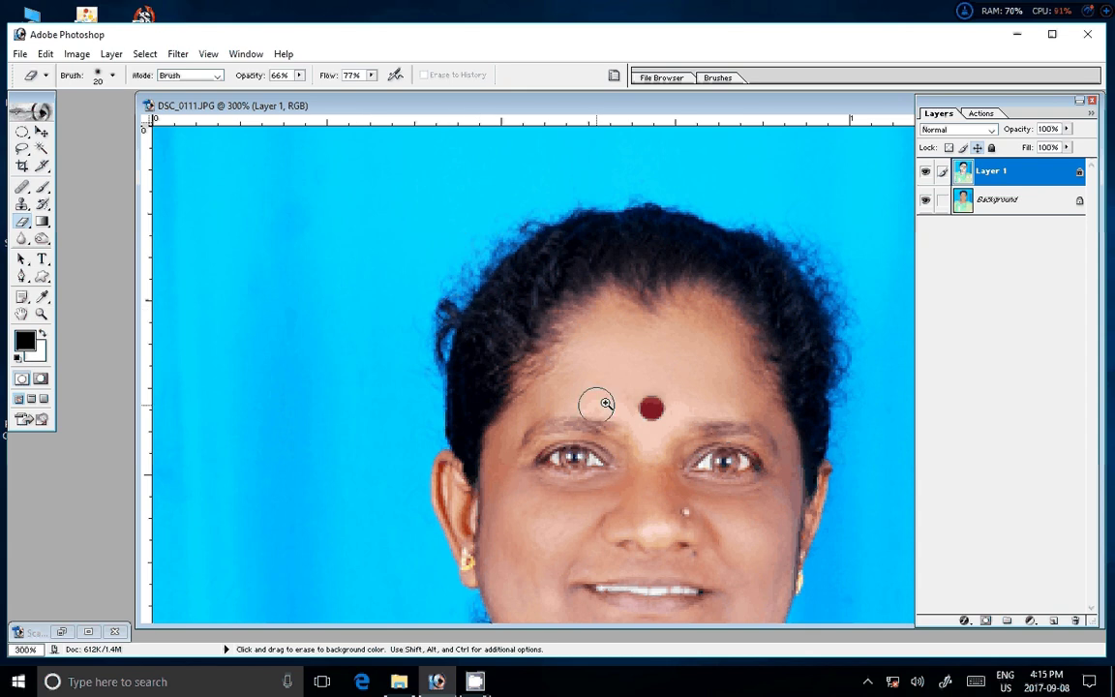
key("z")
key("ctrl+0")
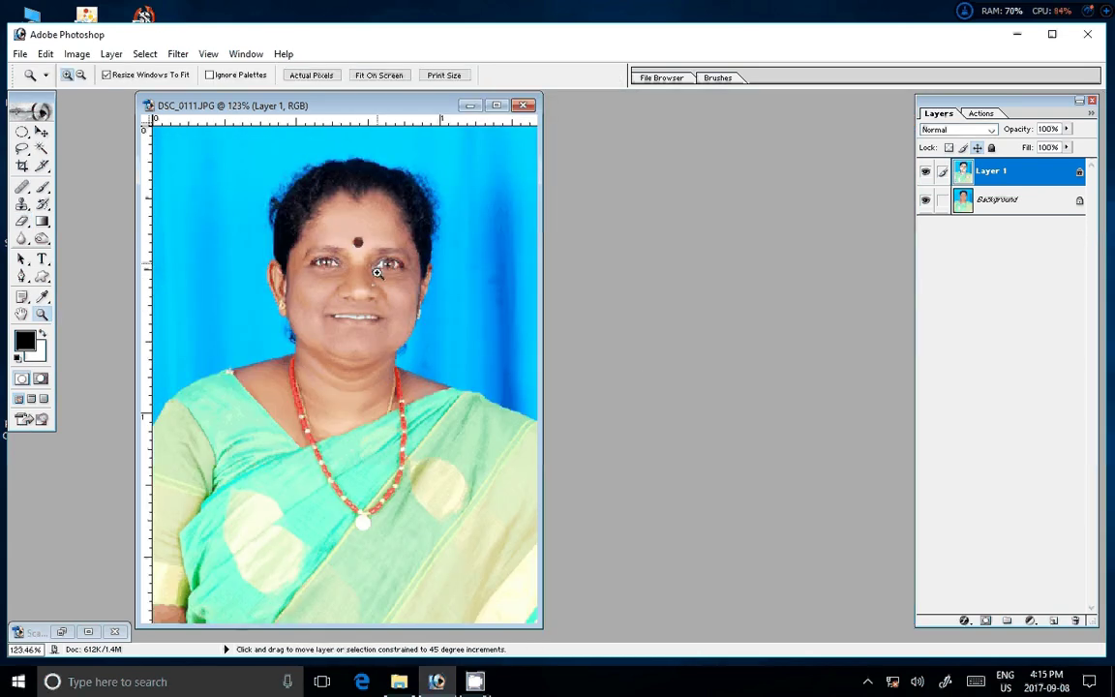
Merge the layers, Magic Wand the blue backdrop and strip, and invert to select the woman
key("ctrl+e")
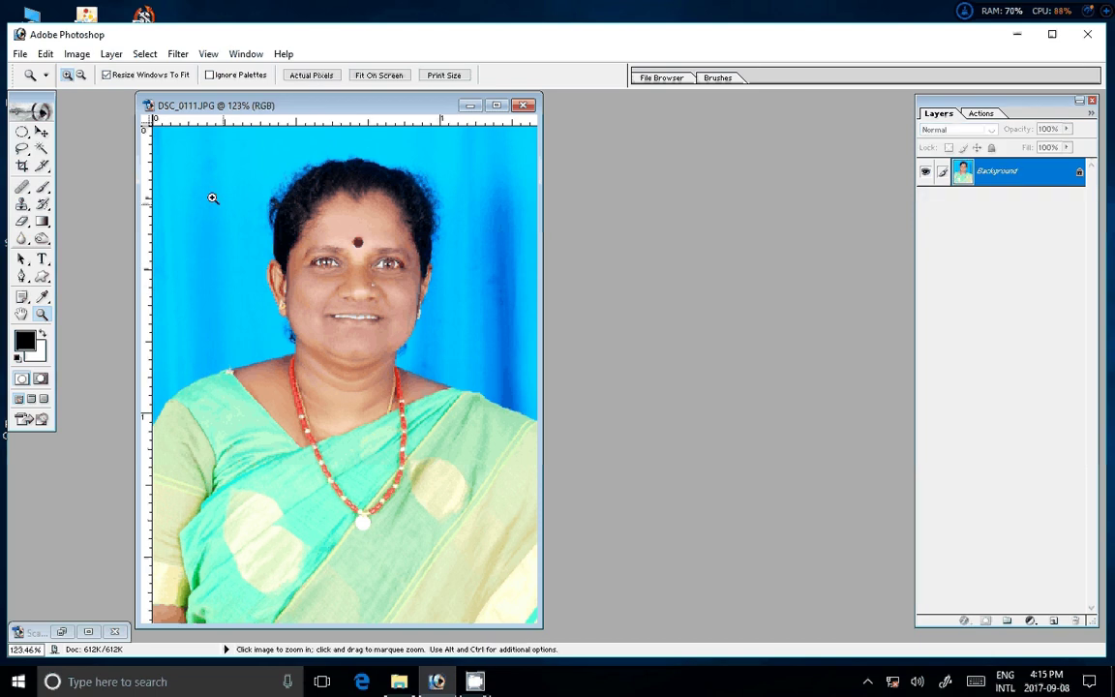
left_click(42, 148)
left_click(223, 299)
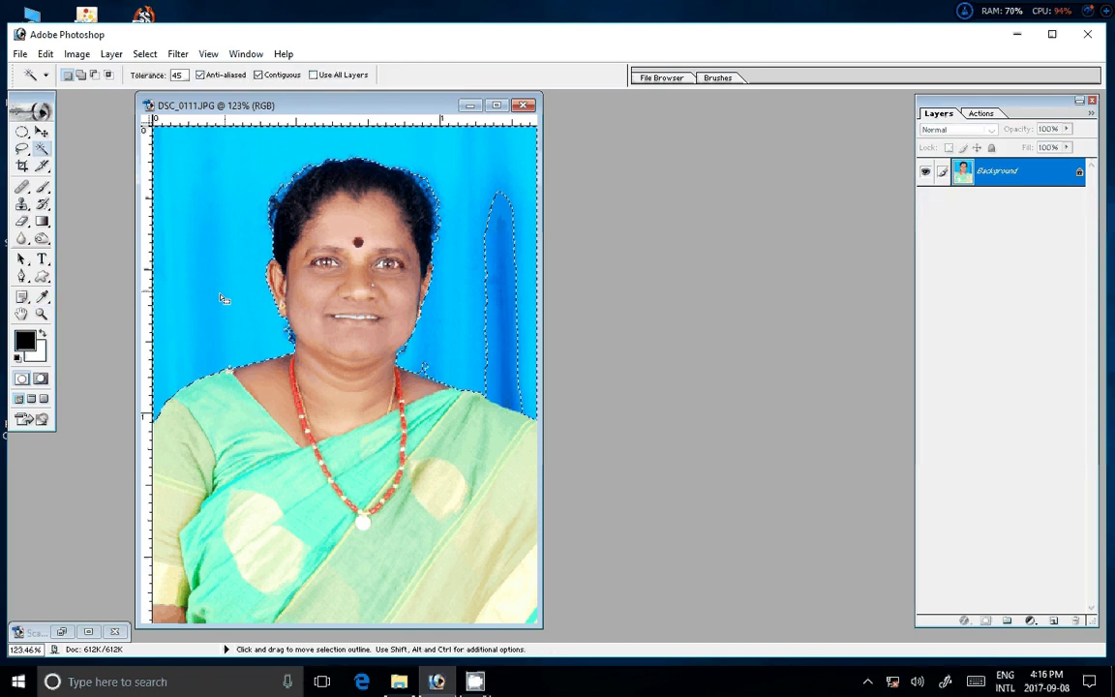
left_click(427, 369, "shift")
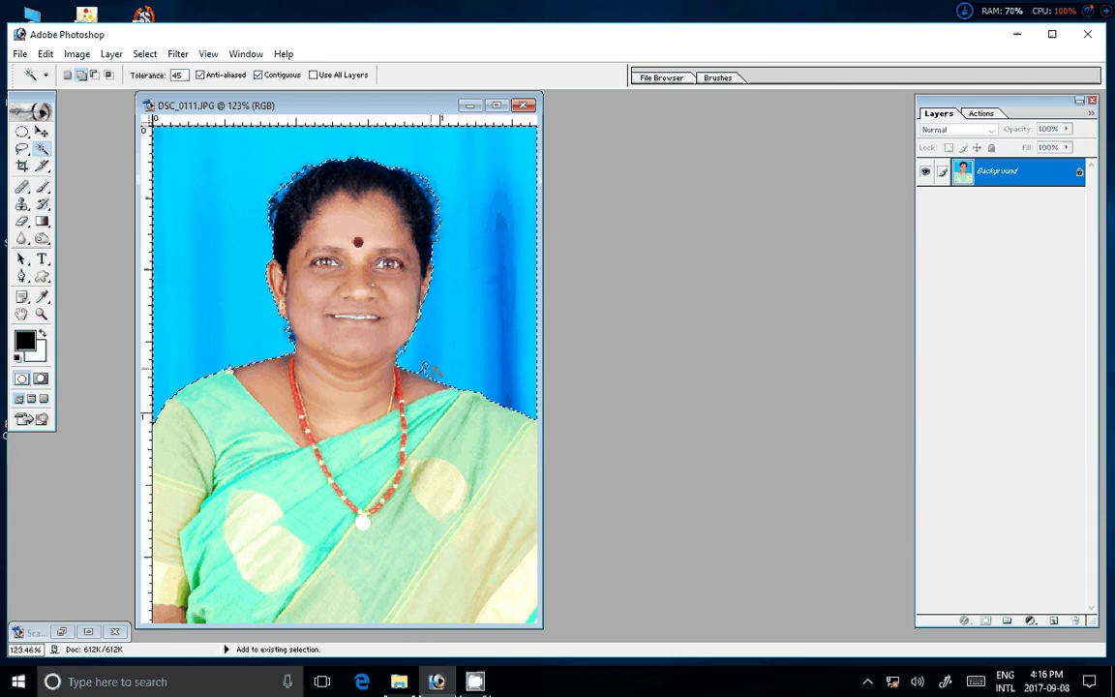
right_click(489, 241)
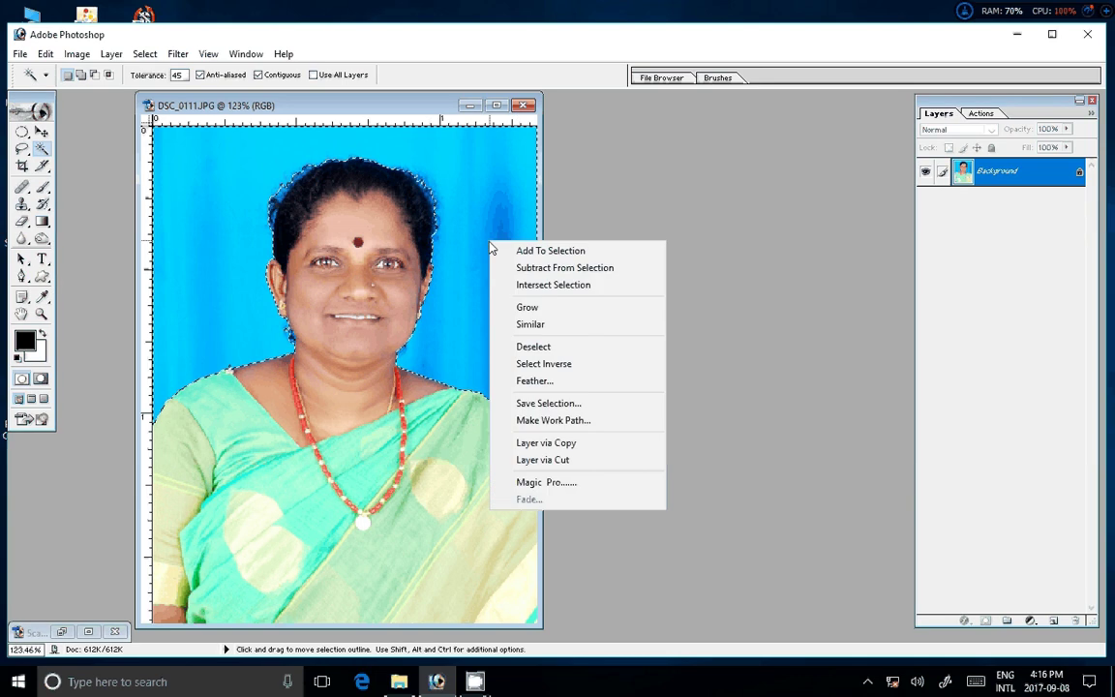
left_click(542, 364)
Feather the selection by 2 pixels and sample the backdrop blue as foreground colour
key("ctrl+alt+d")
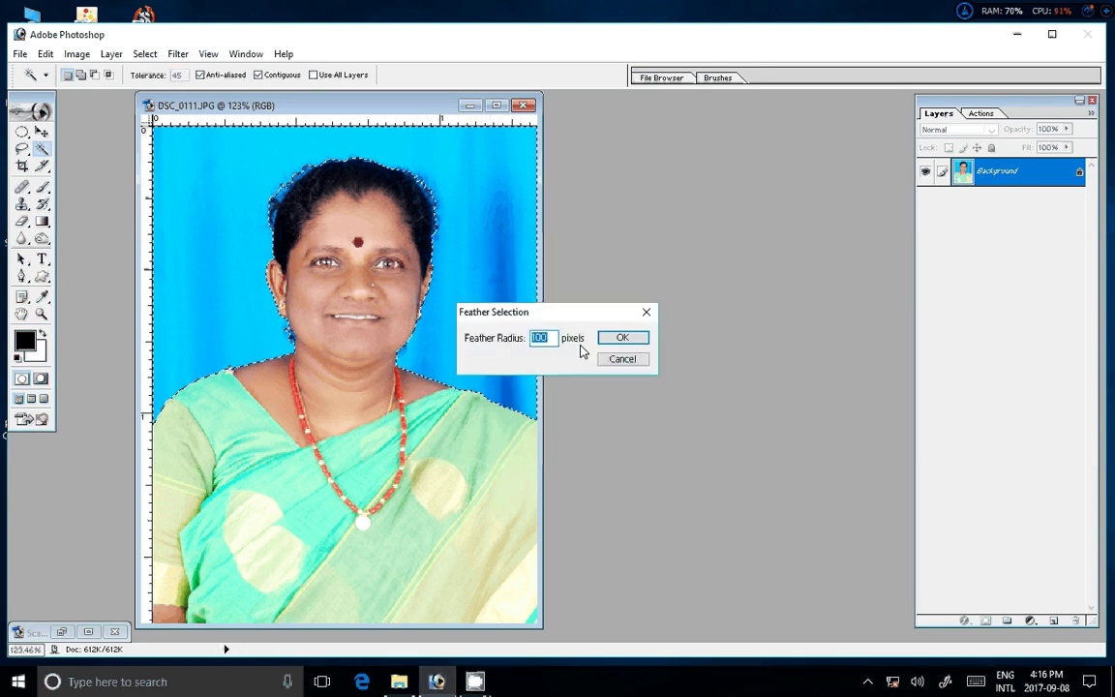
type("2")
left_click(623, 339)
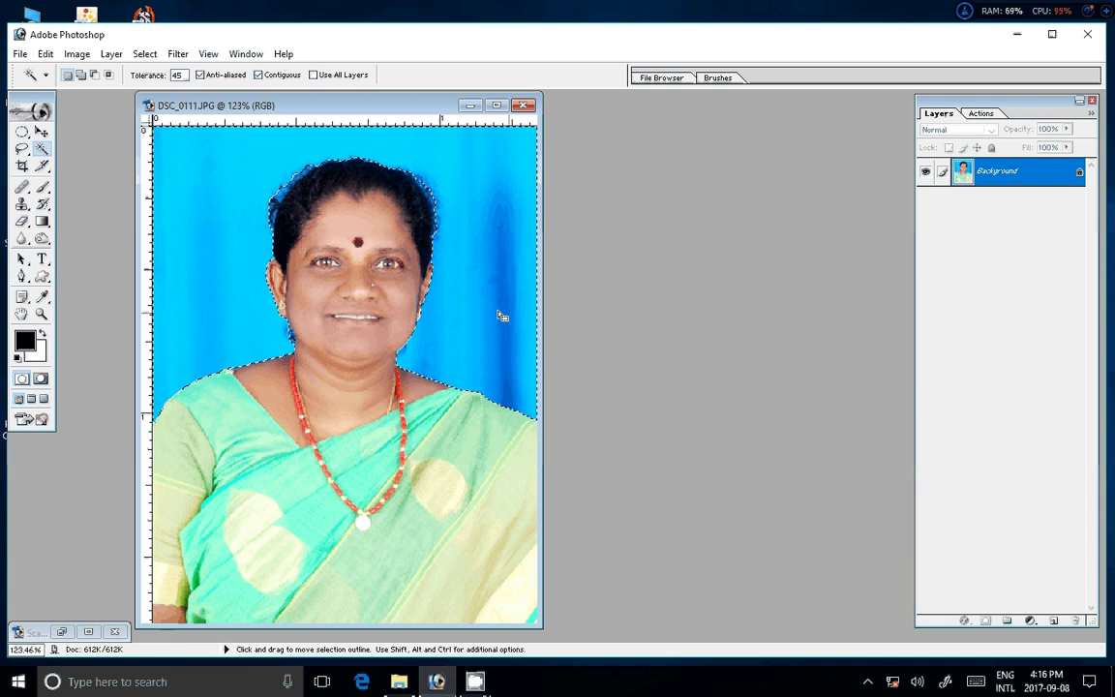
key("i")
left_click(488, 248)
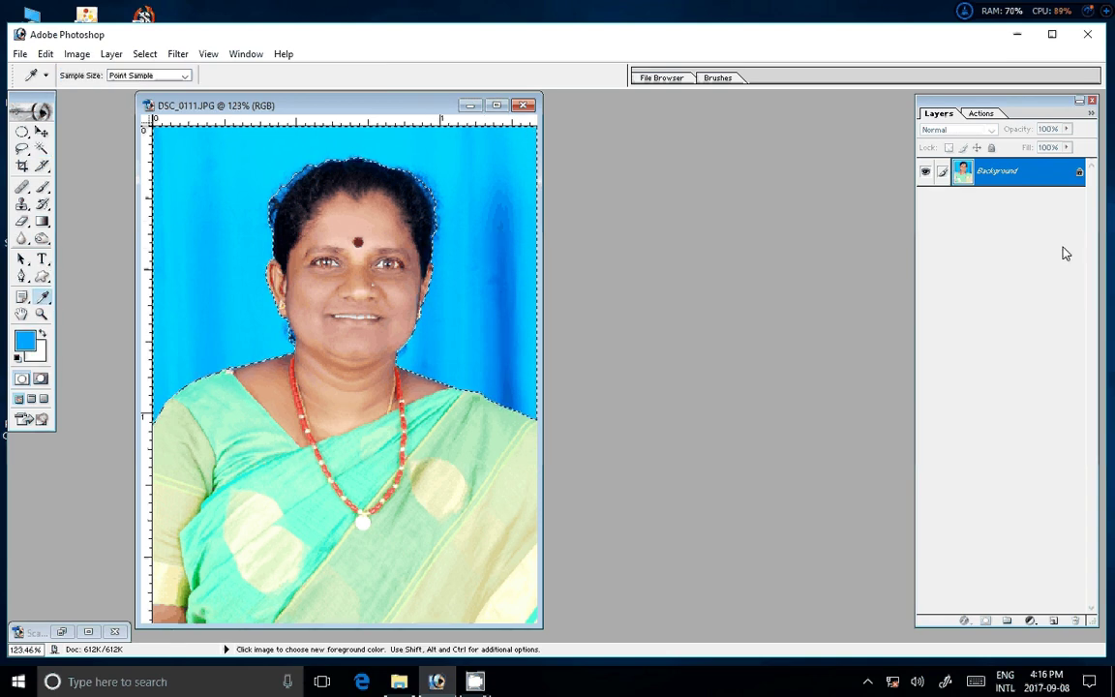
Add a Solid Color fill layer in #0099FF blue and flatten the image
left_click(1033, 621)
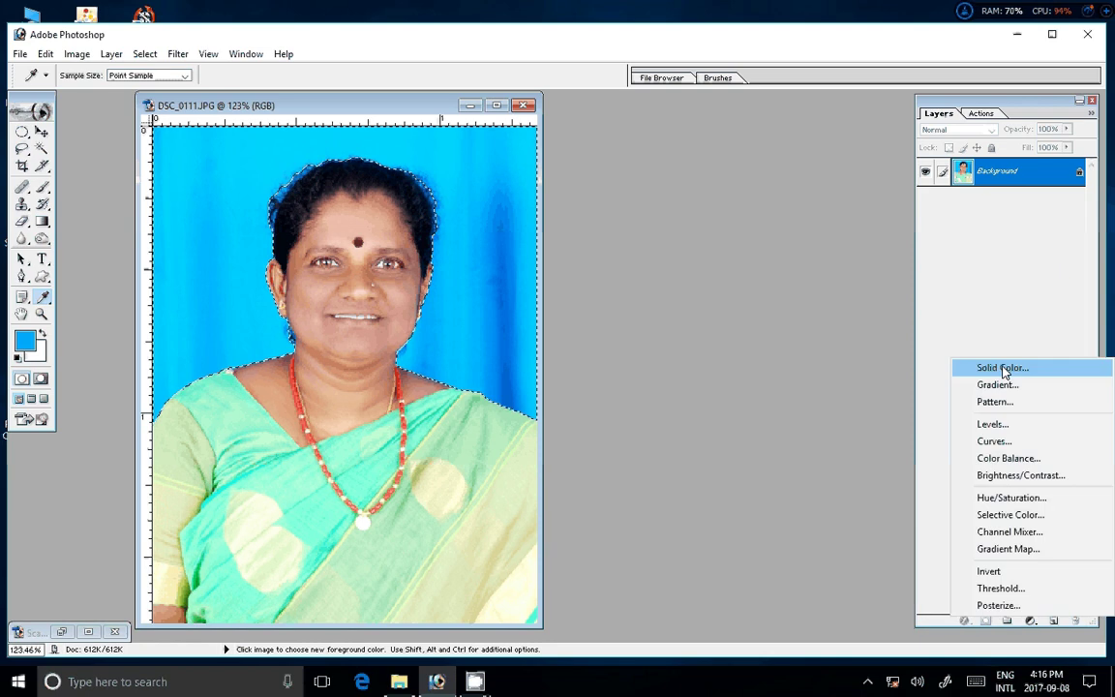
left_click(1004, 369)
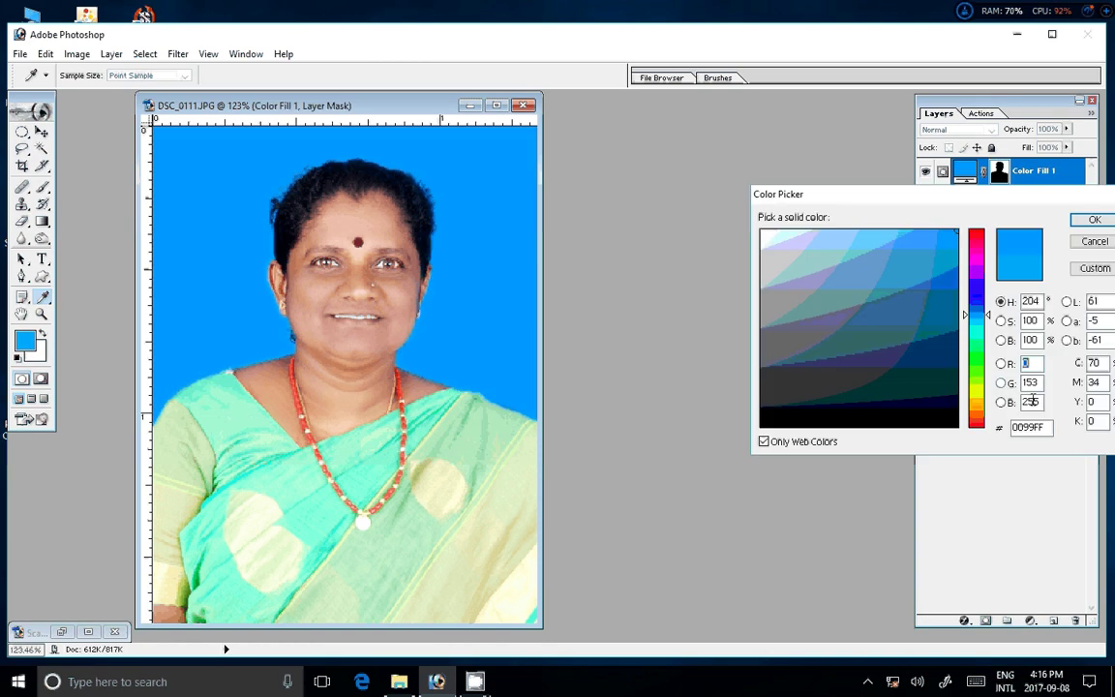
left_click(1091, 221)
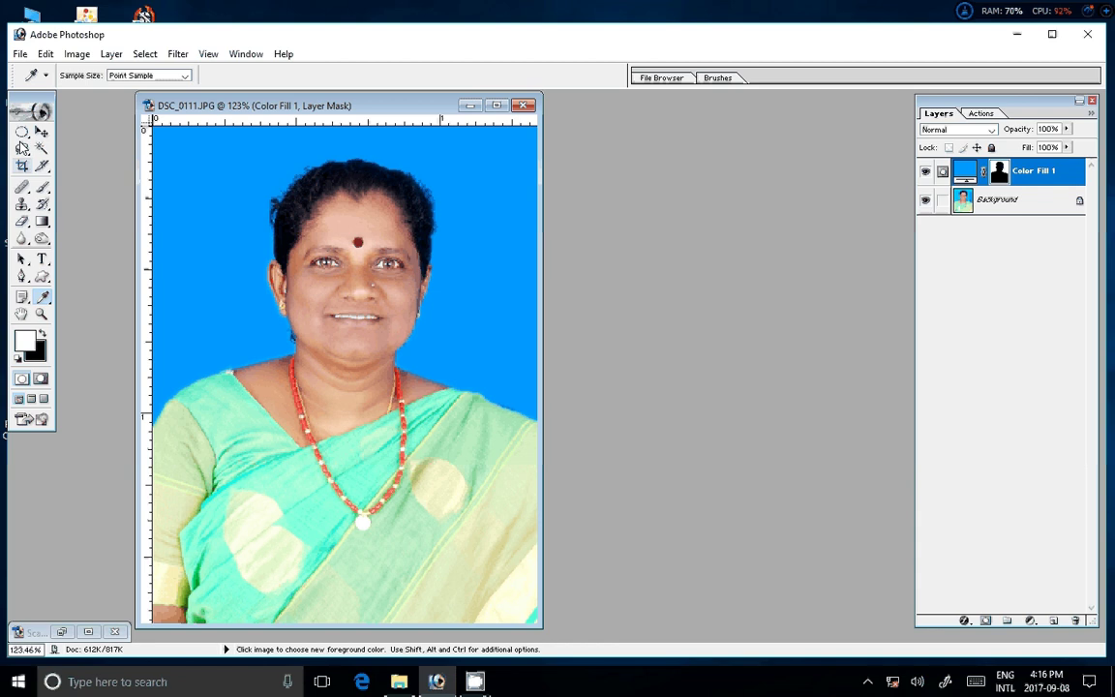
left_click(111, 54)
left_click(205, 529)
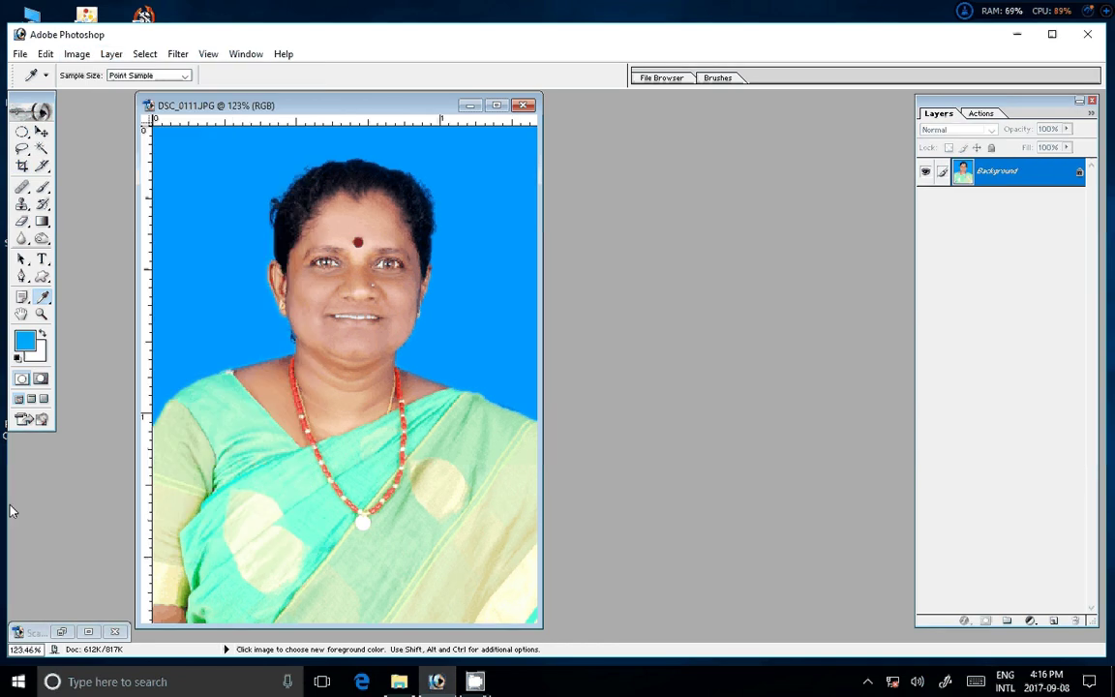
left_click(980, 113)
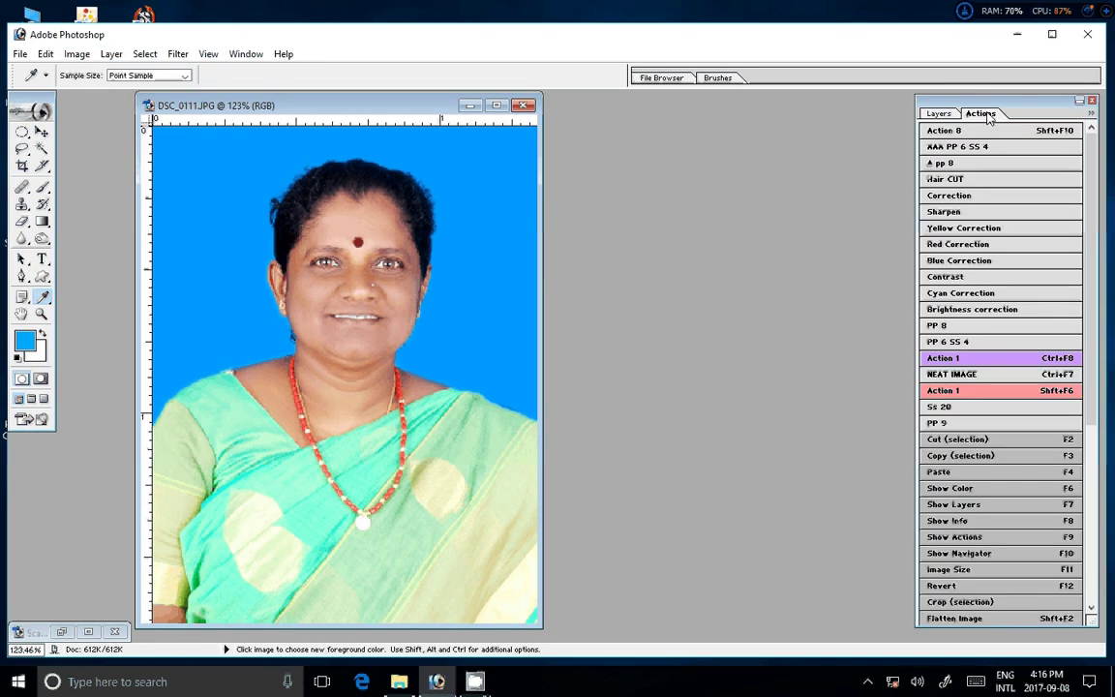
Run the 8-up passport action and move the Untitled-1 sheet beside the photo
left_click(953, 166)
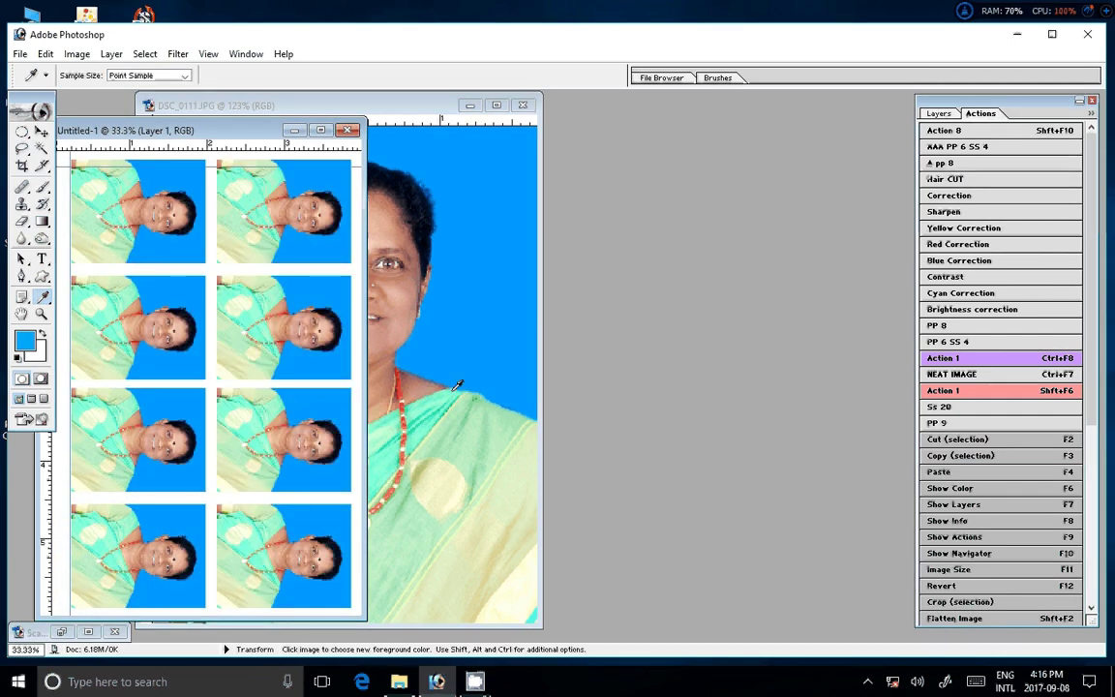
left_click_drag(223, 121, 492, 131)
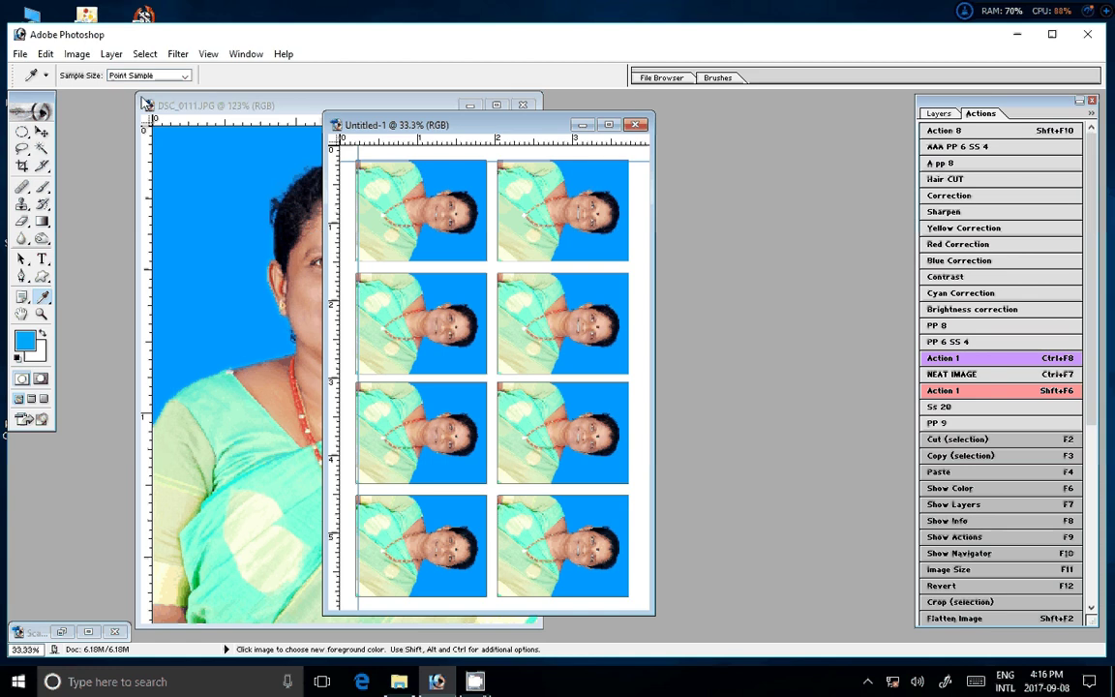
left_click(20, 54)
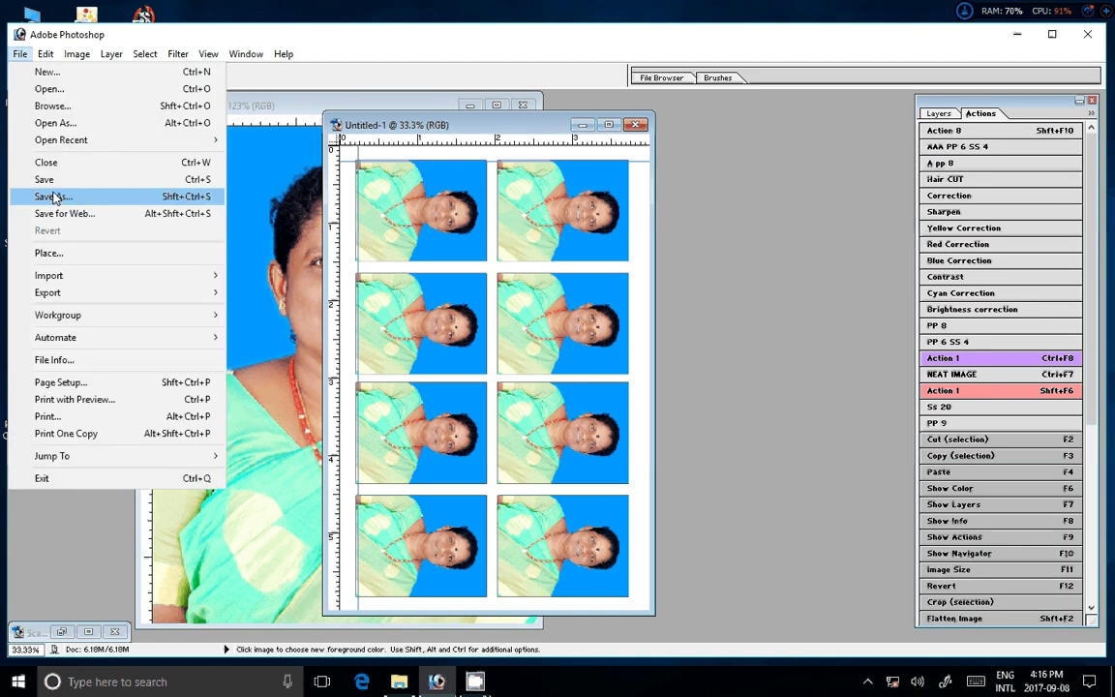
Save the sheet as JPEG '3-4x6=4.jpg' in the 9-8-2017 folder at maximum quality
left_click(53, 197)
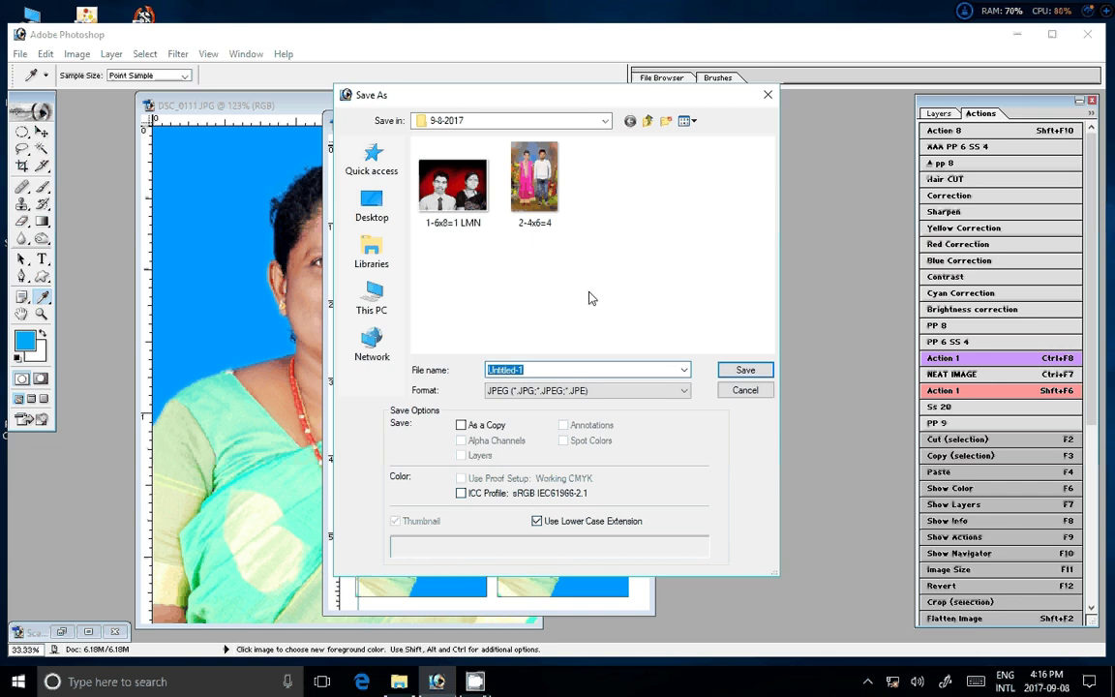
type("3-4x")
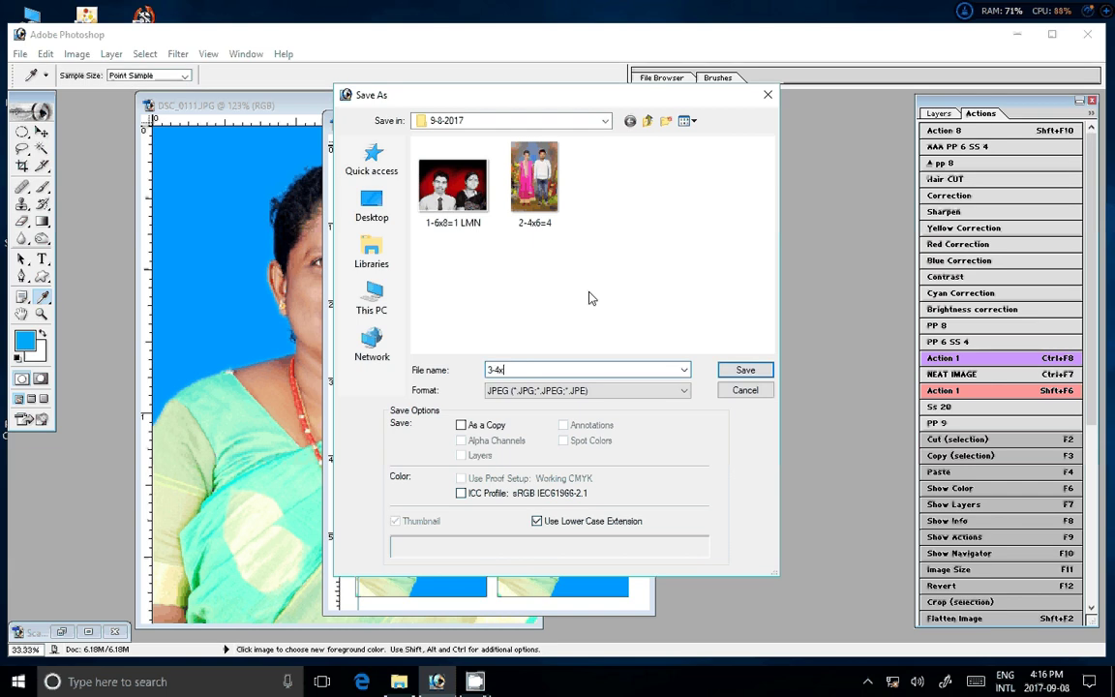
type("6=")
key("Return")
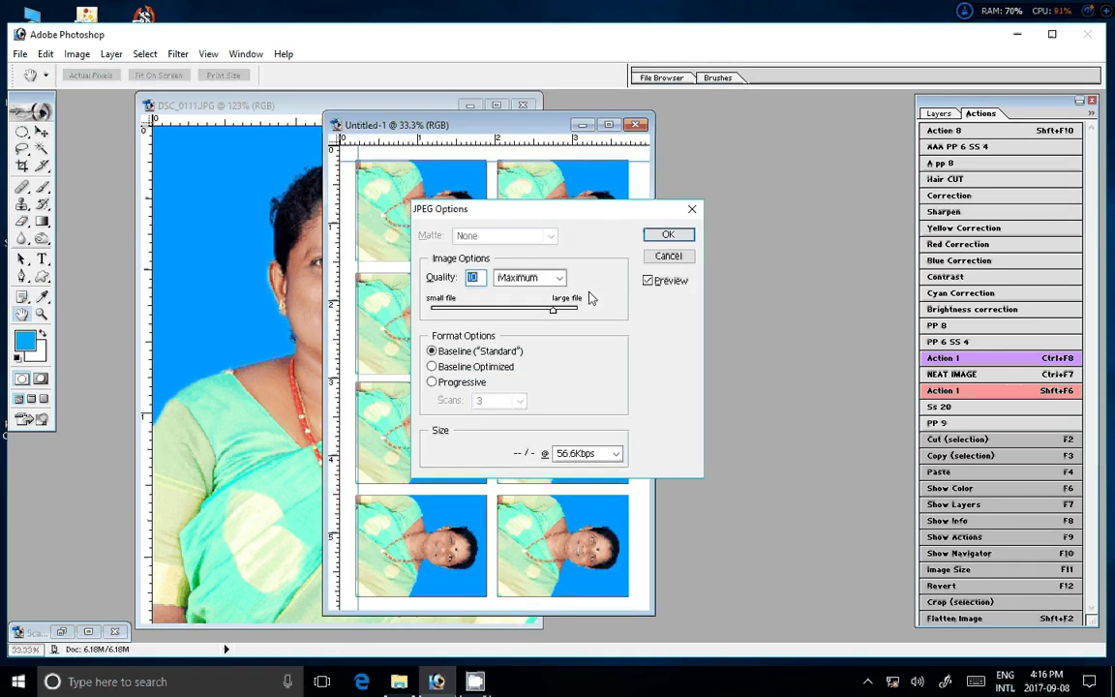
key("Return")
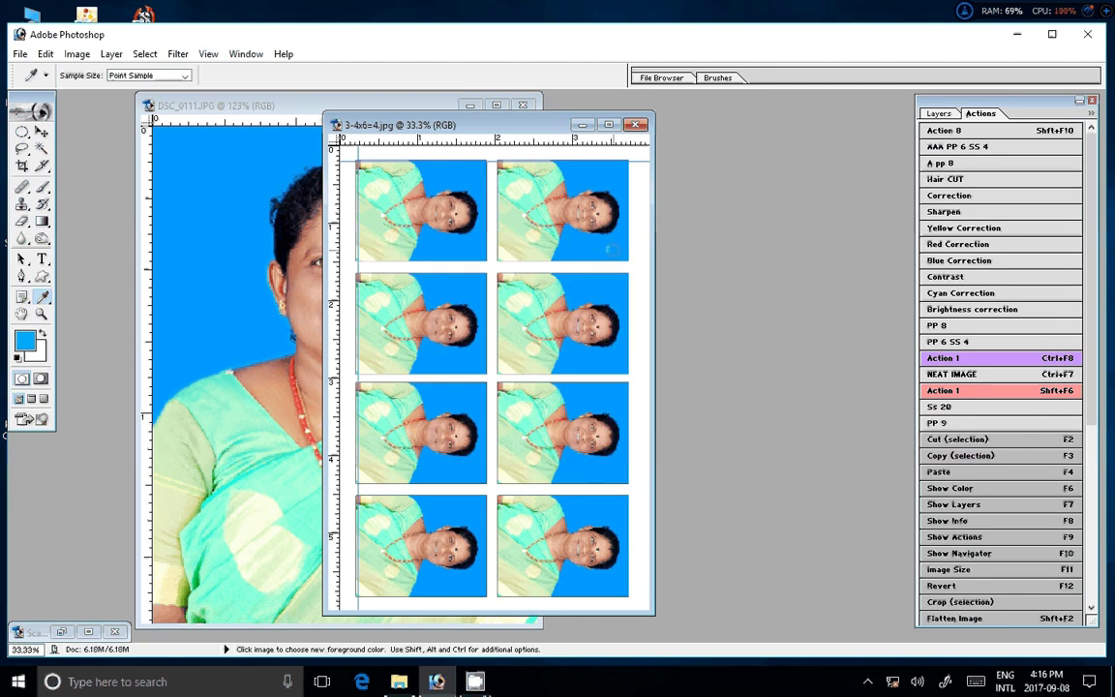